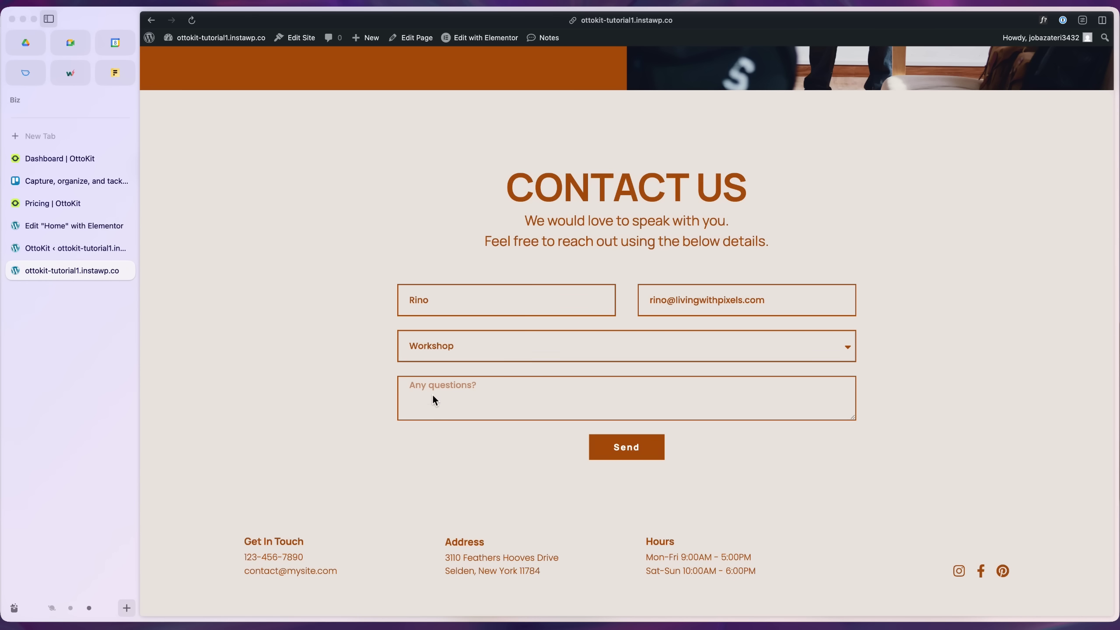
- Paste the workshop question into the Contact Us form, send it, and check the new row
click(432, 394)
text(Where is the next design workshop is going to be? Because I’m in Europe next month. Thanks!)
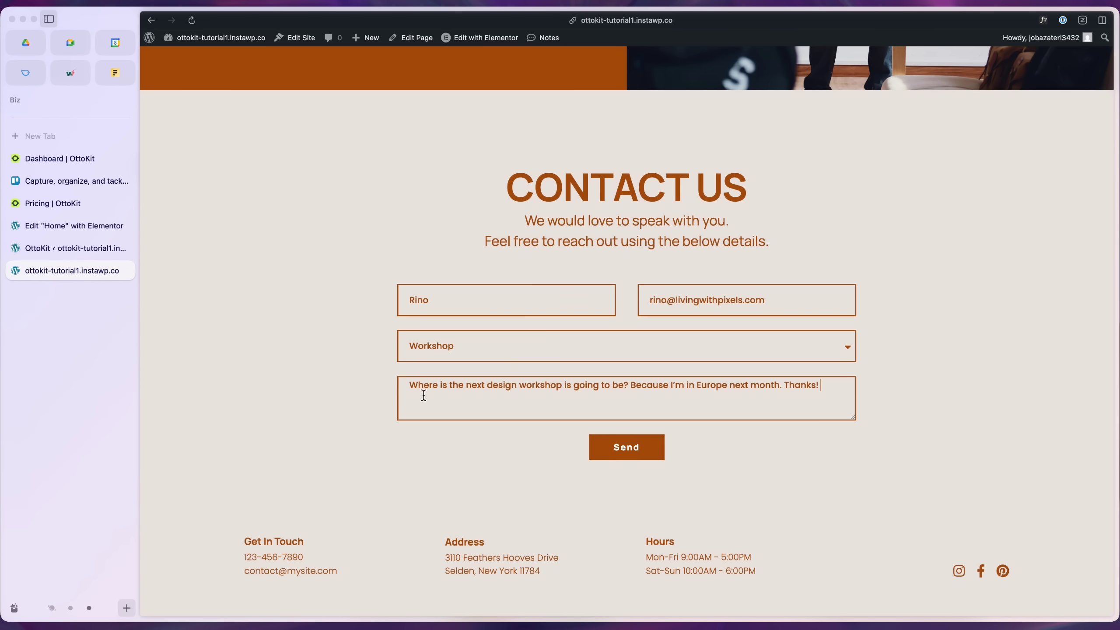
click(616, 445)
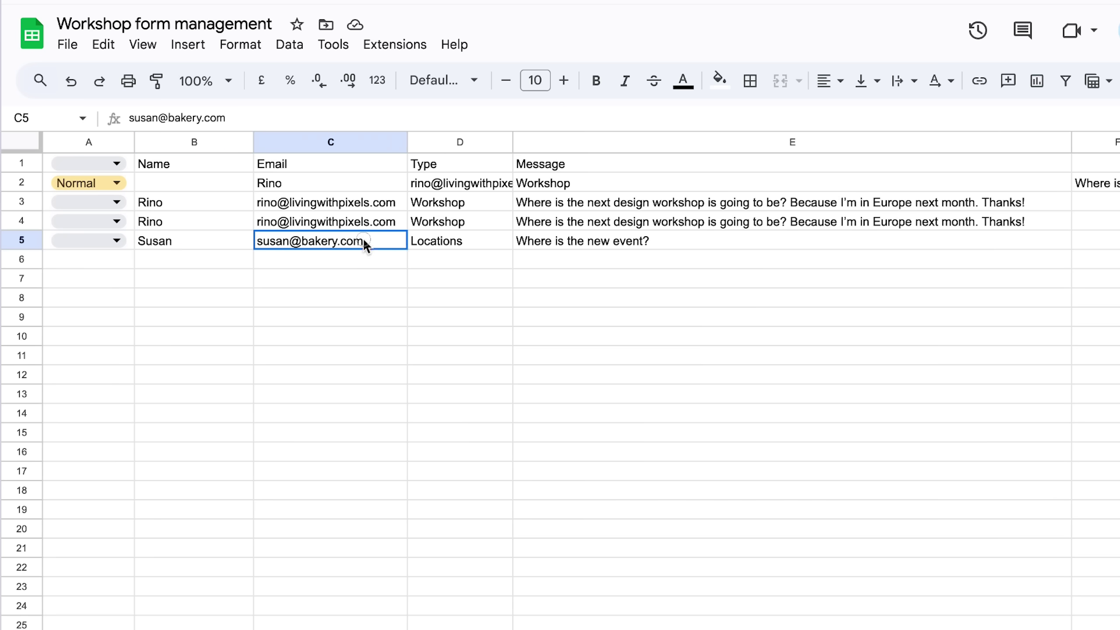
click(485, 246)
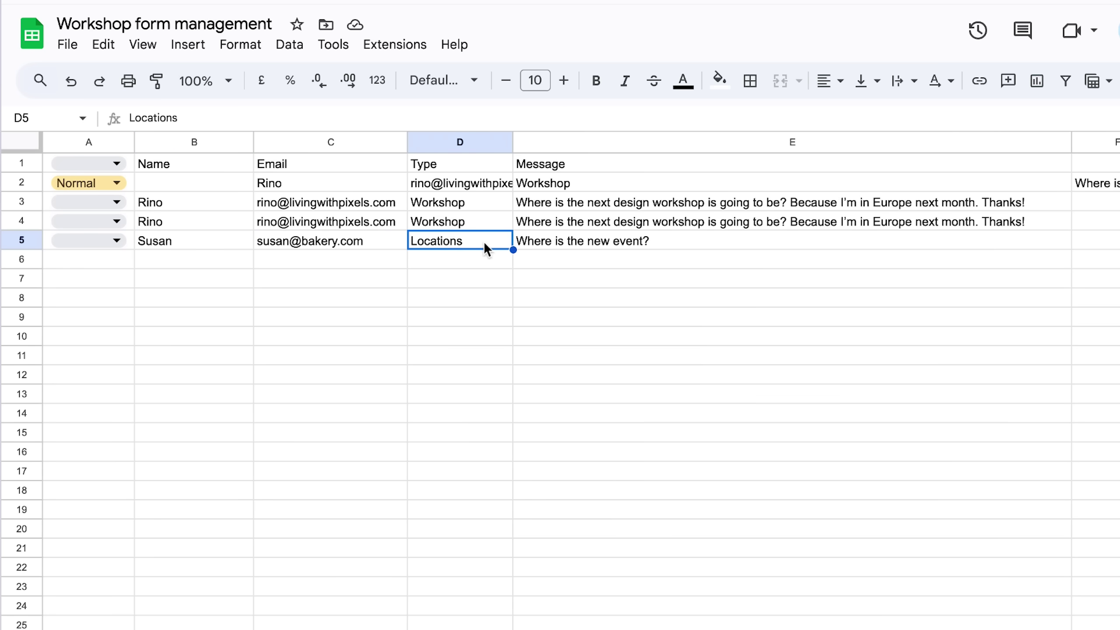
- Open row 5's priority dropdown, mark it Critical, then undo that choice
click(671, 251)
click(114, 242)
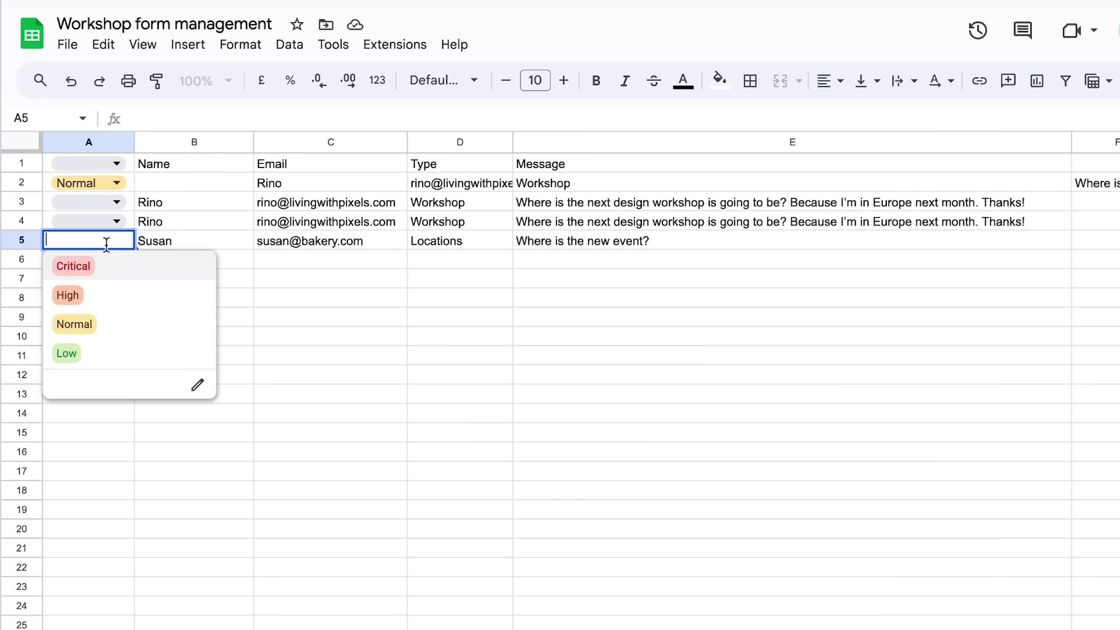
click(102, 277)
key(BackSpace)
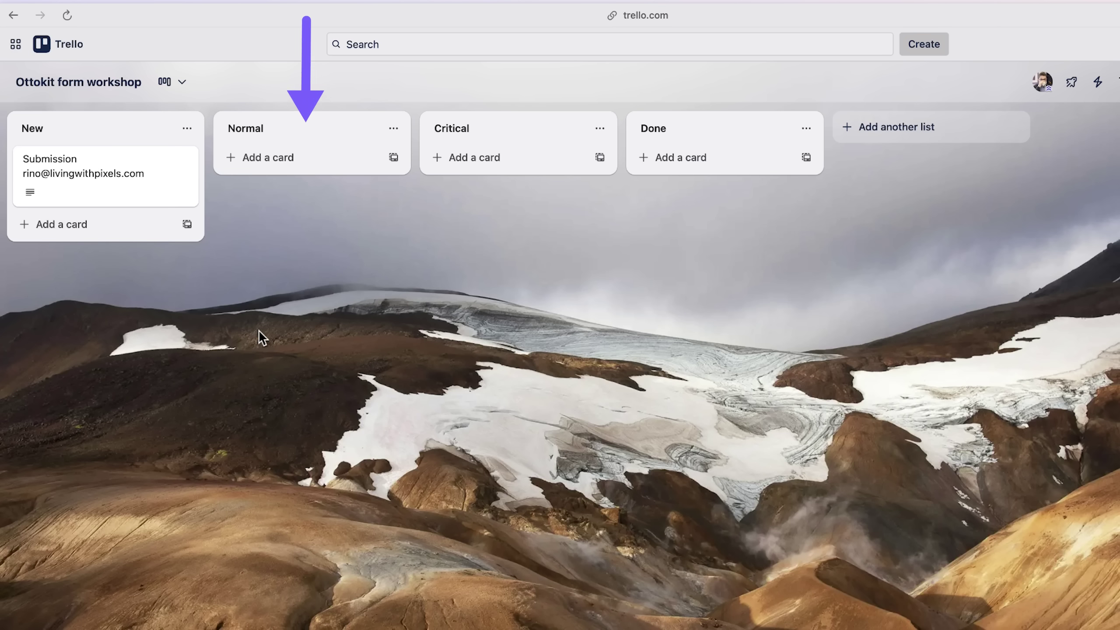
- Open the Submission card from the New list and click into its comment box
click(108, 194)
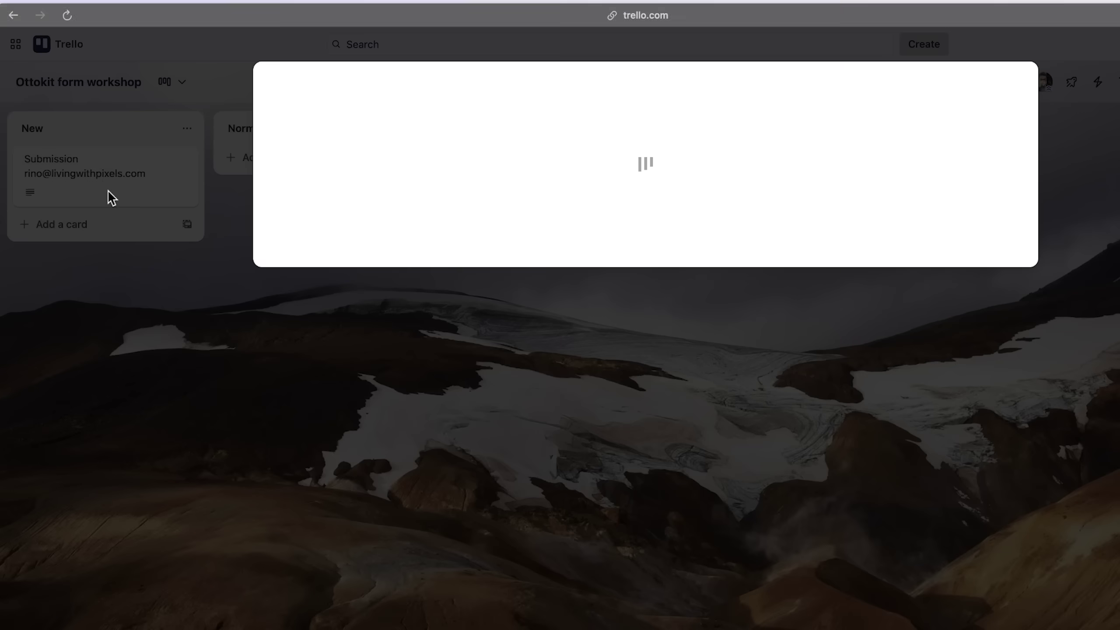
click(818, 160)
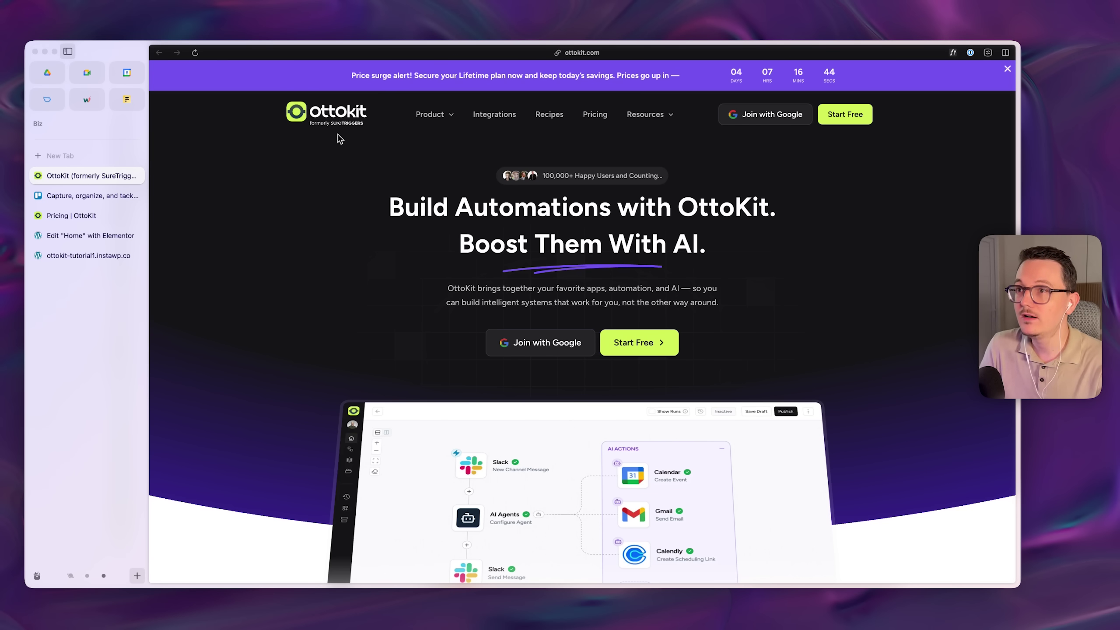
scroll(340, 140, up, 5)
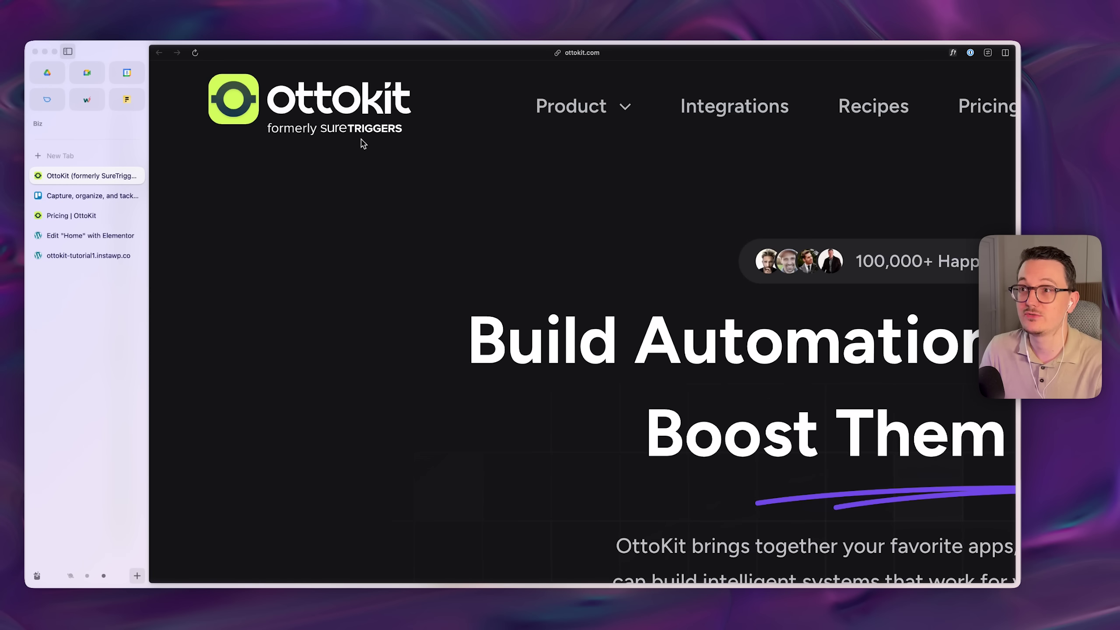
scroll(365, 145, up, 2)
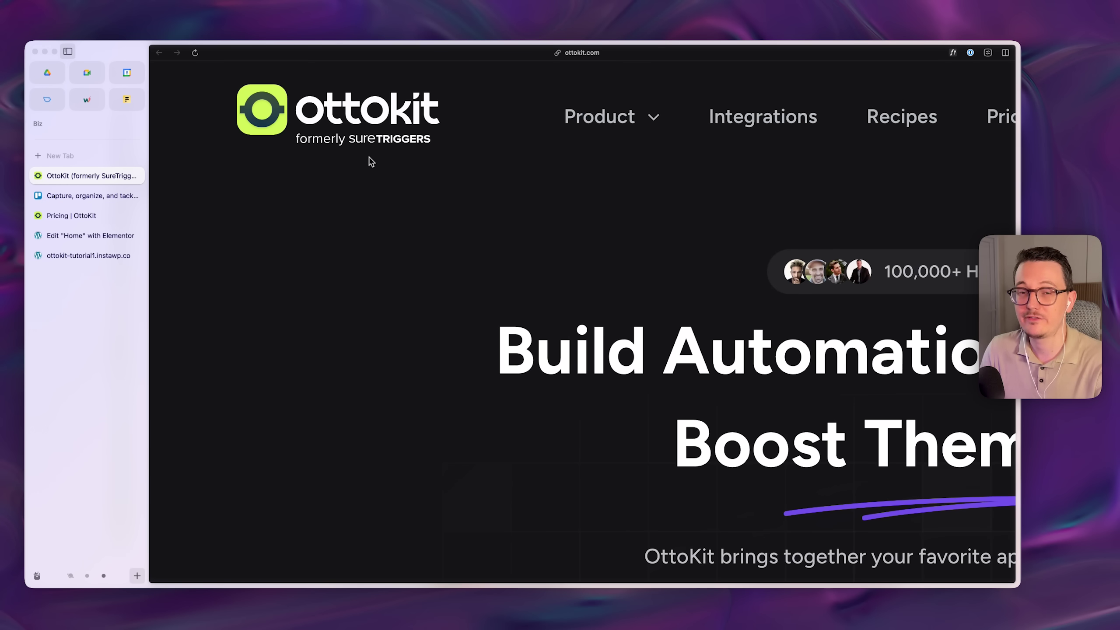
scroll(372, 161, down, 5)
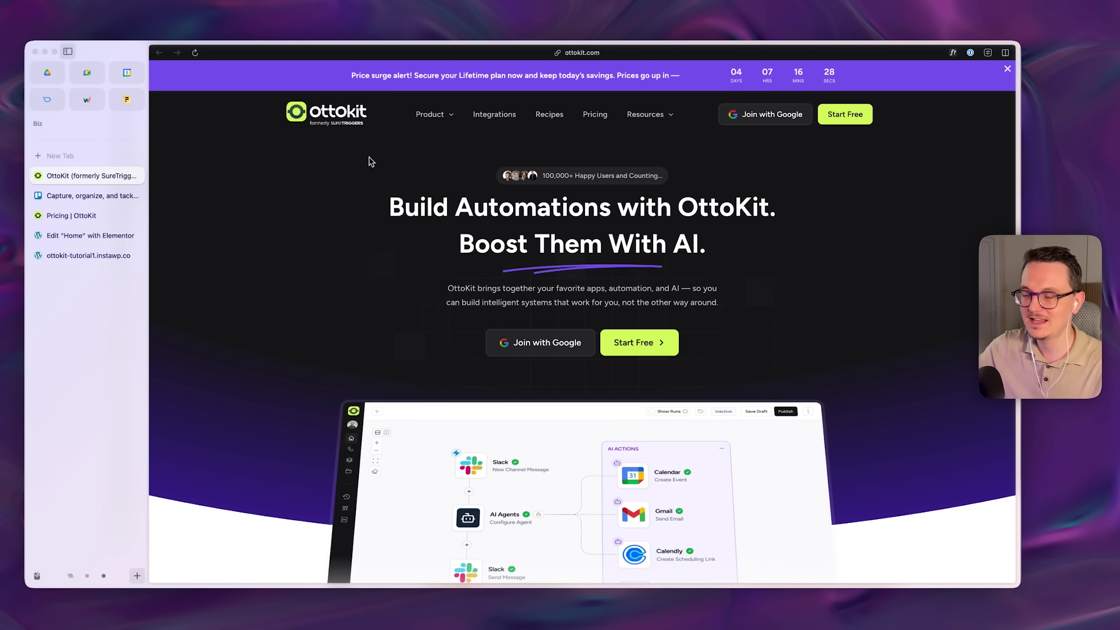
scroll(371, 161, down, 3)
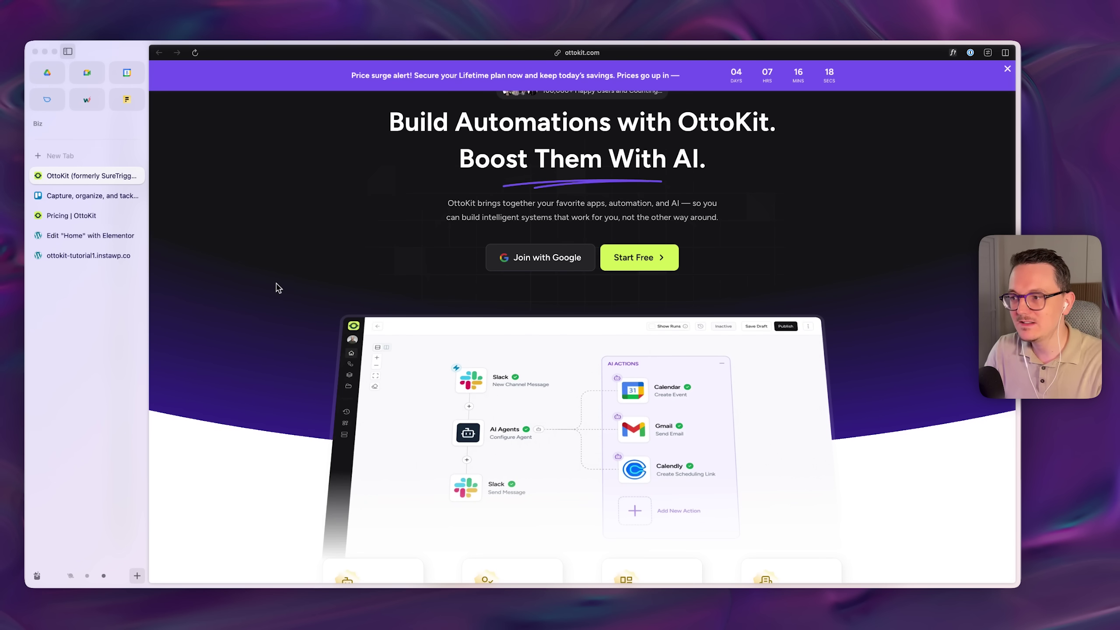
scroll(275, 285, down, 3)
scroll(881, 318, down, 2)
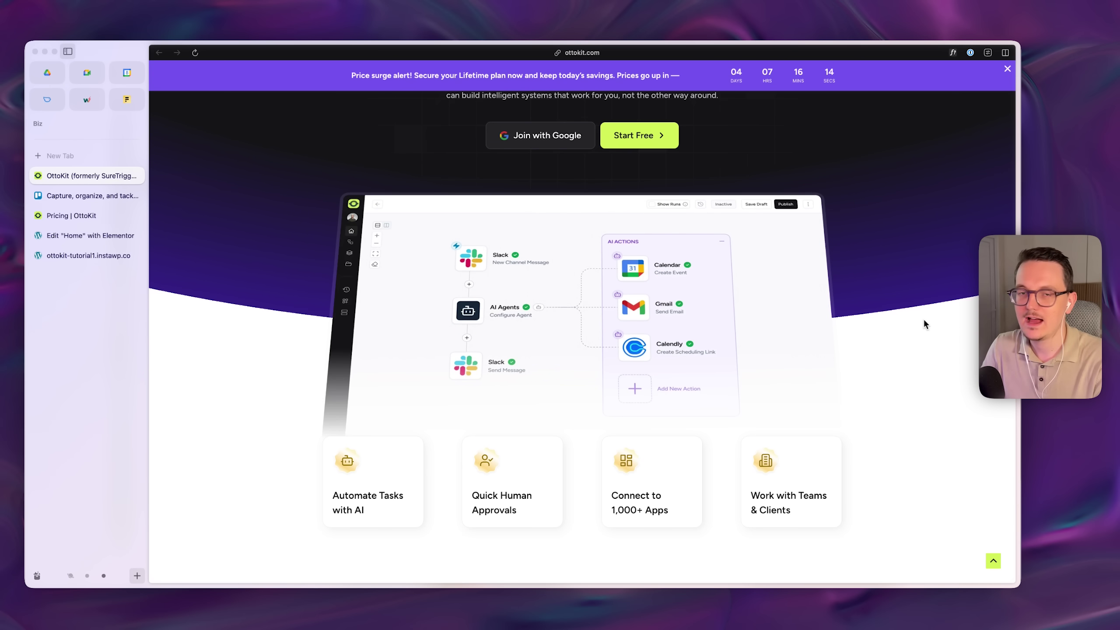
scroll(925, 321, down, 1)
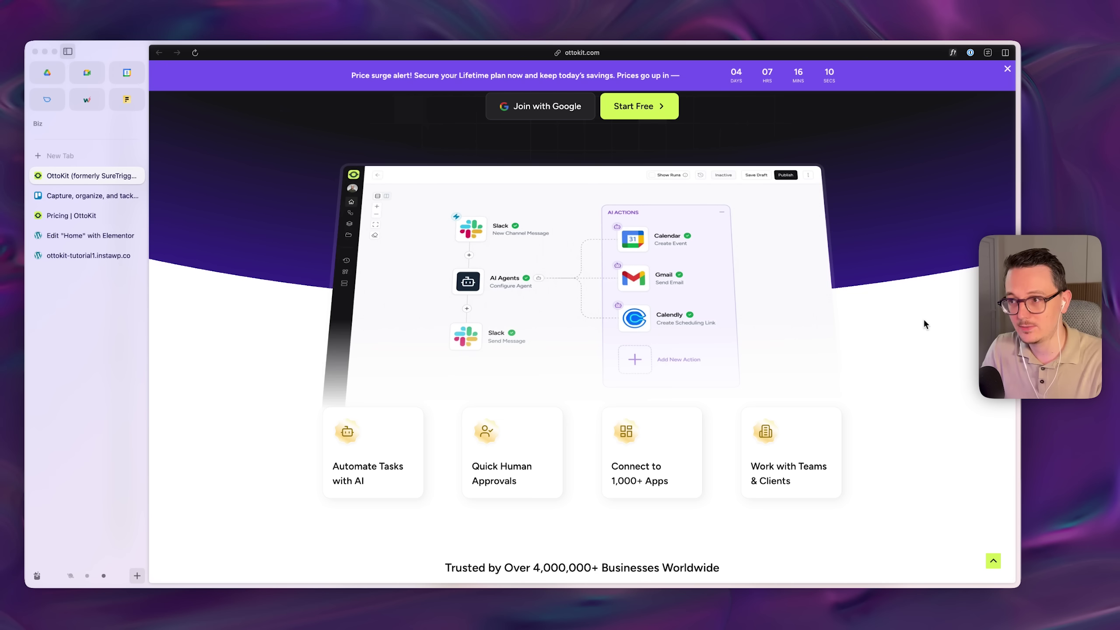
scroll(926, 321, down, 1)
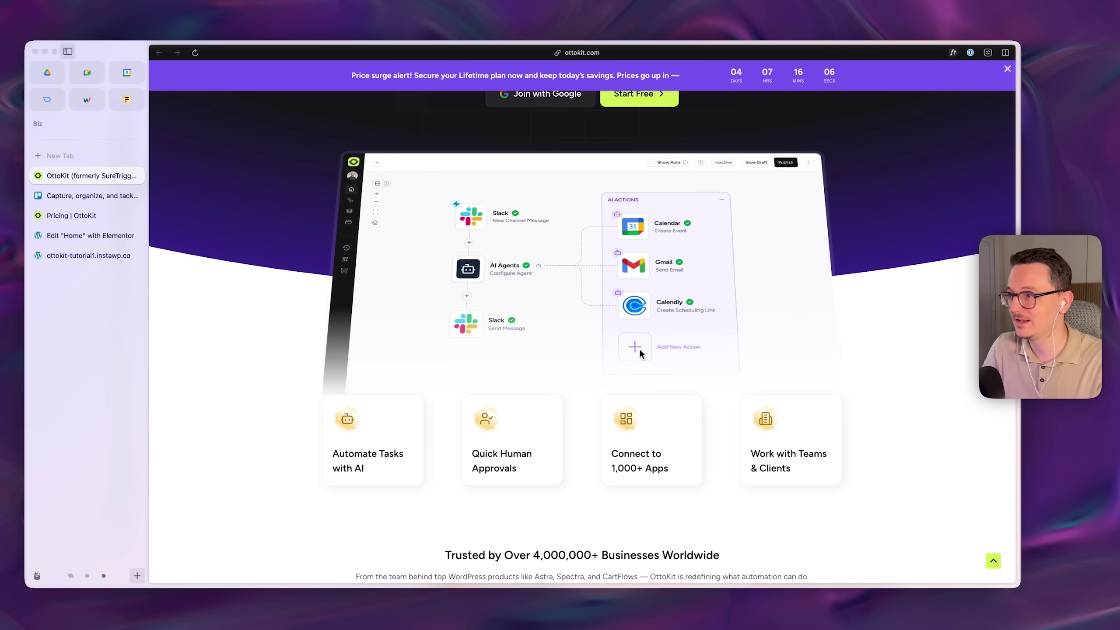
scroll(383, 382, up, 1)
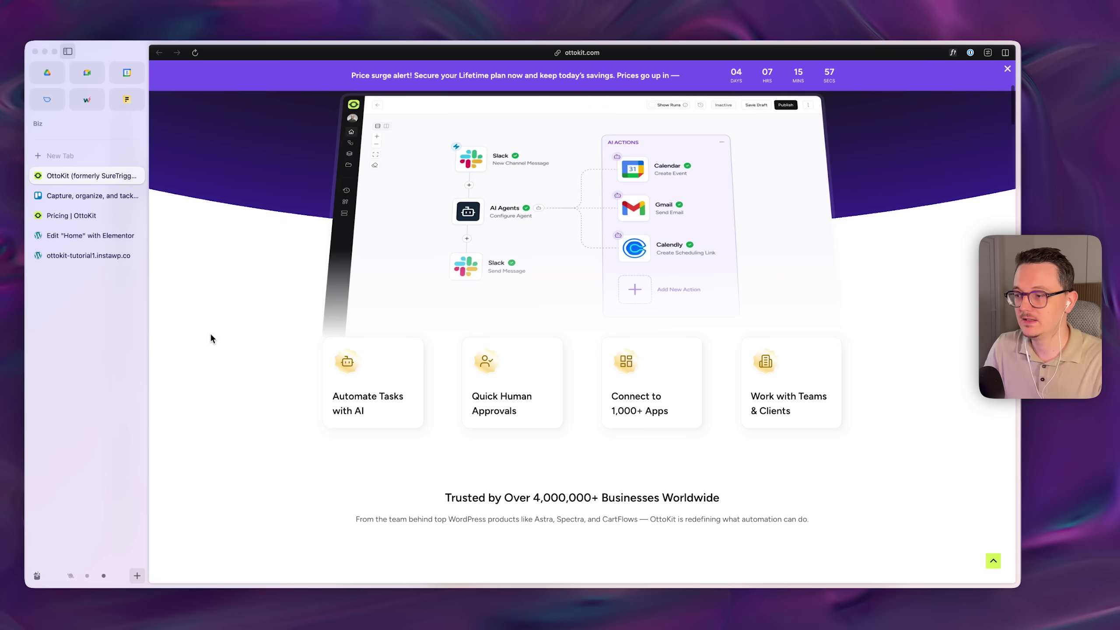
scroll(210, 333, down, 3)
scroll(211, 335, down, 2)
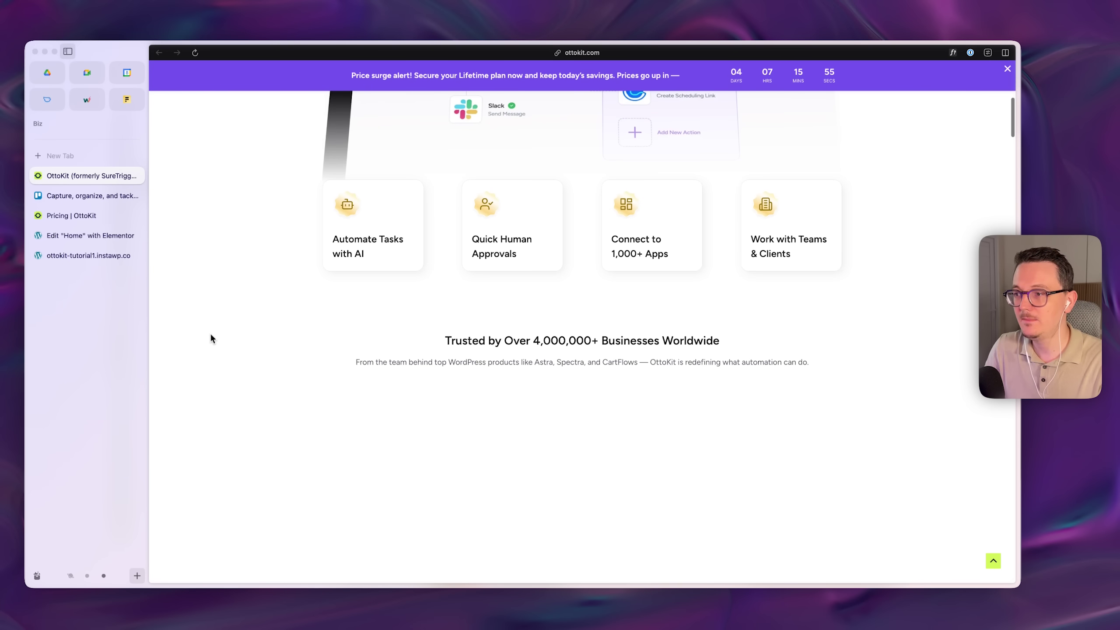
double_click(547, 363)
double_click(571, 362)
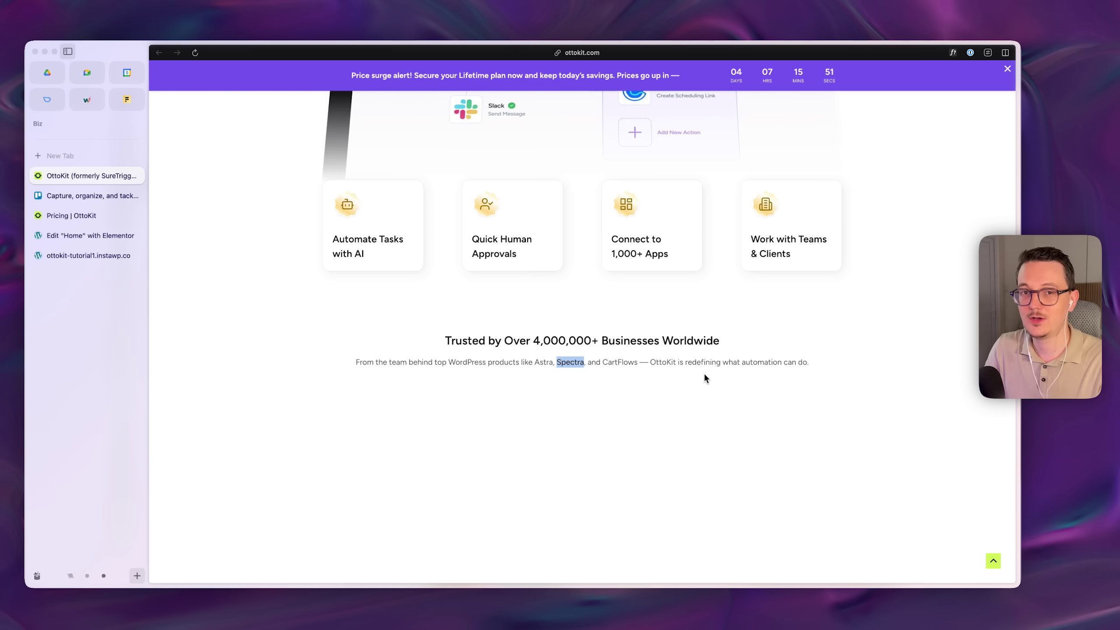
click(958, 351)
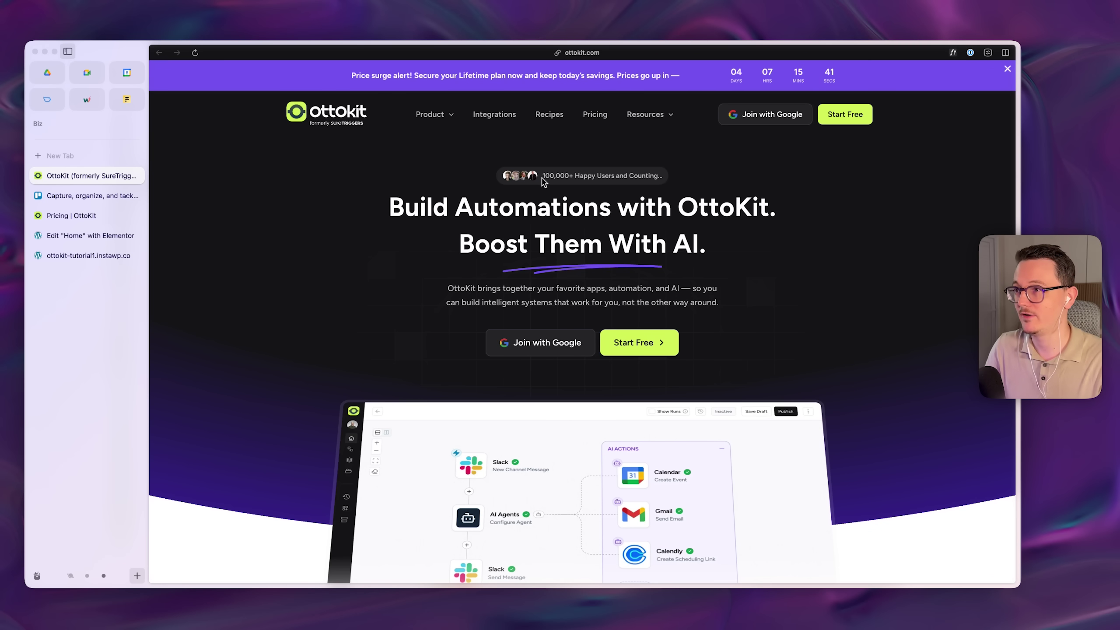
drag(542, 175, 574, 175)
click(371, 316)
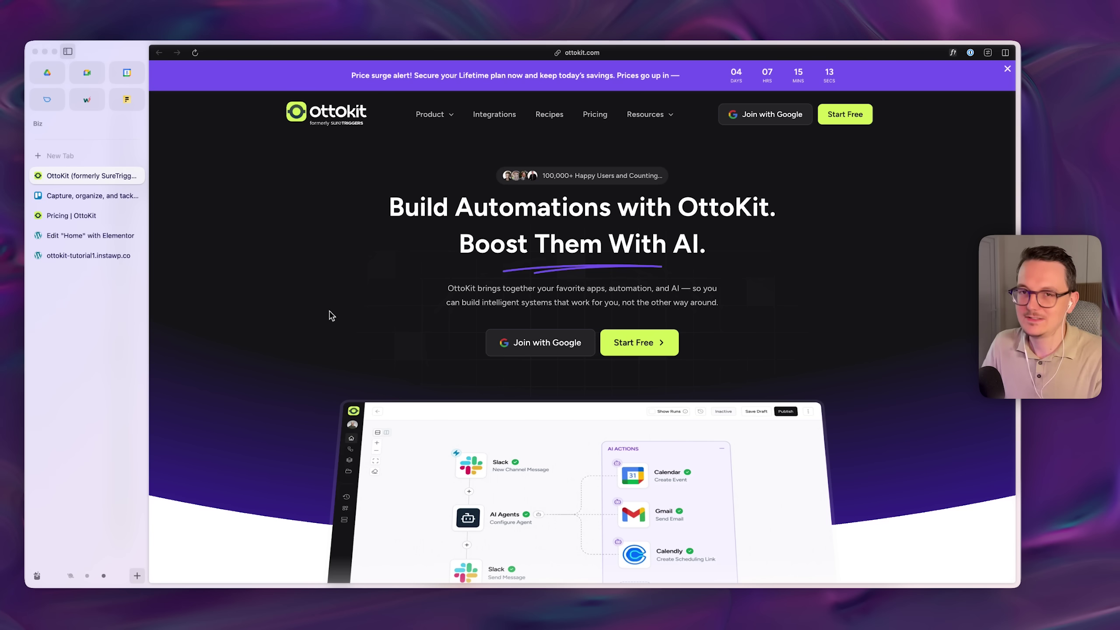
scroll(332, 316, down, 2)
scroll(328, 314, up, 2)
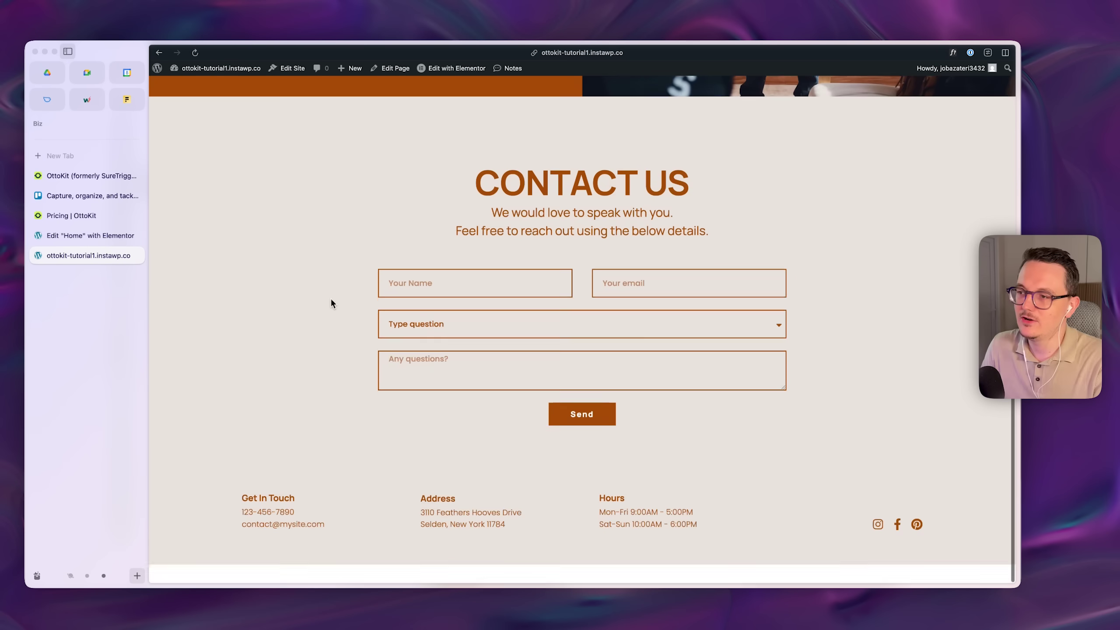
- Scroll through the Contact Us page, then switch to the Edit "Home" with Elementor tab
scroll(331, 302, up, 1)
scroll(331, 304, up, 1)
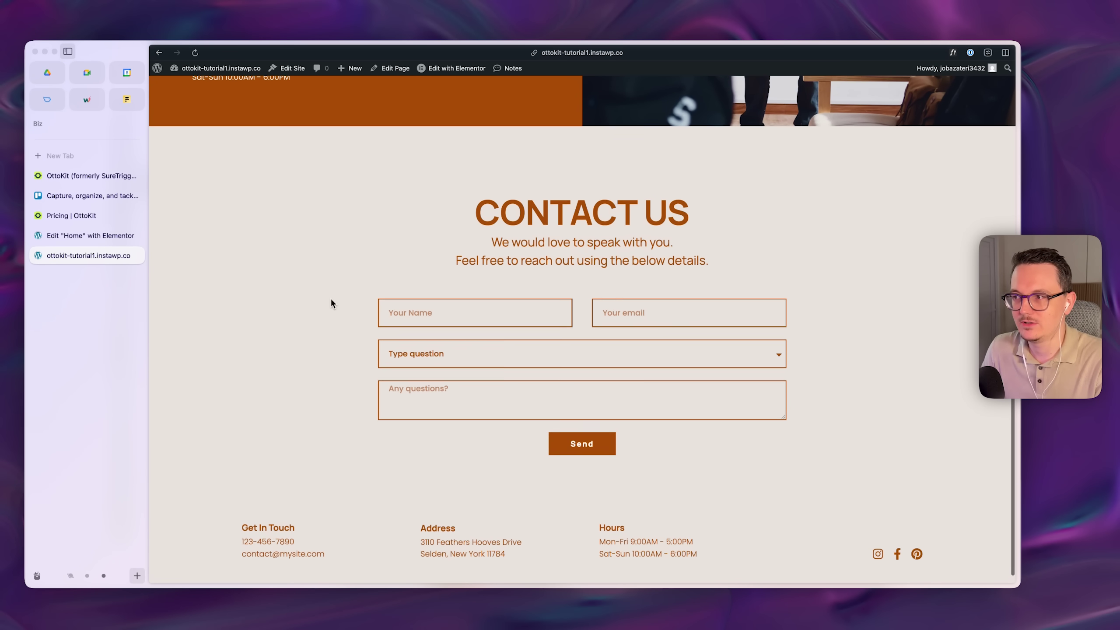
scroll(331, 302, down, 1)
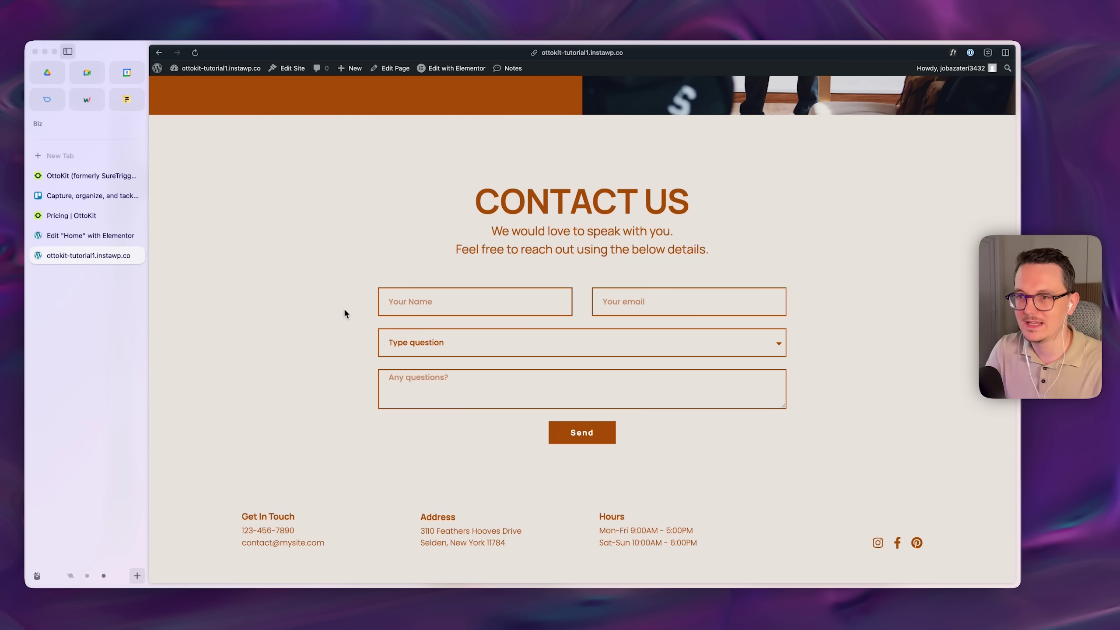
key(ctrl+Tab)
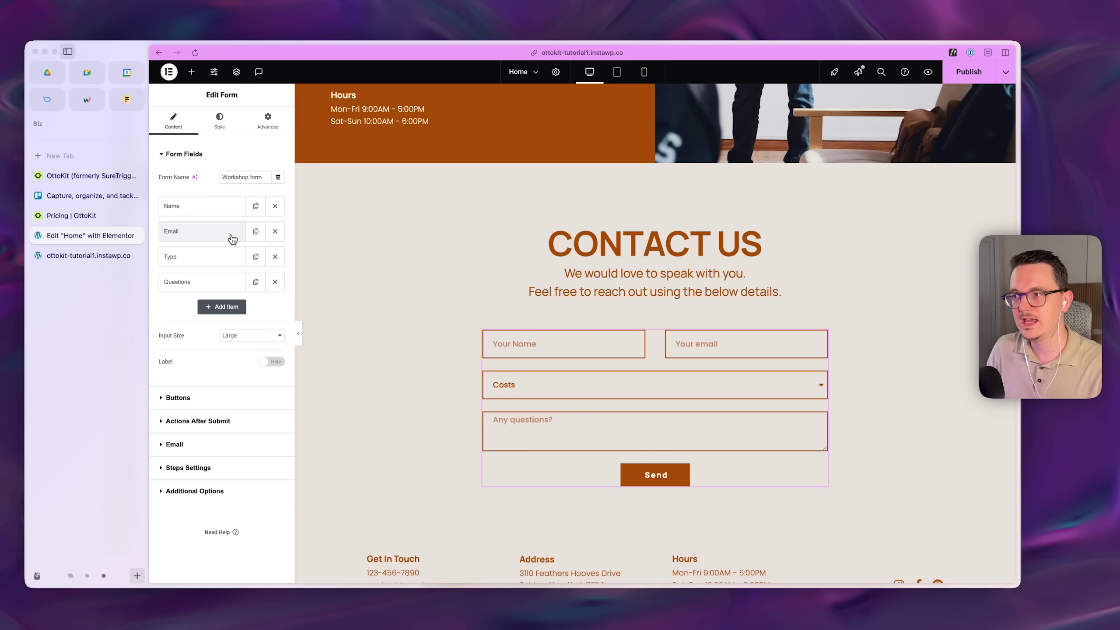
- Inspect the Workshop form's Type field options and Questions field label
click(225, 257)
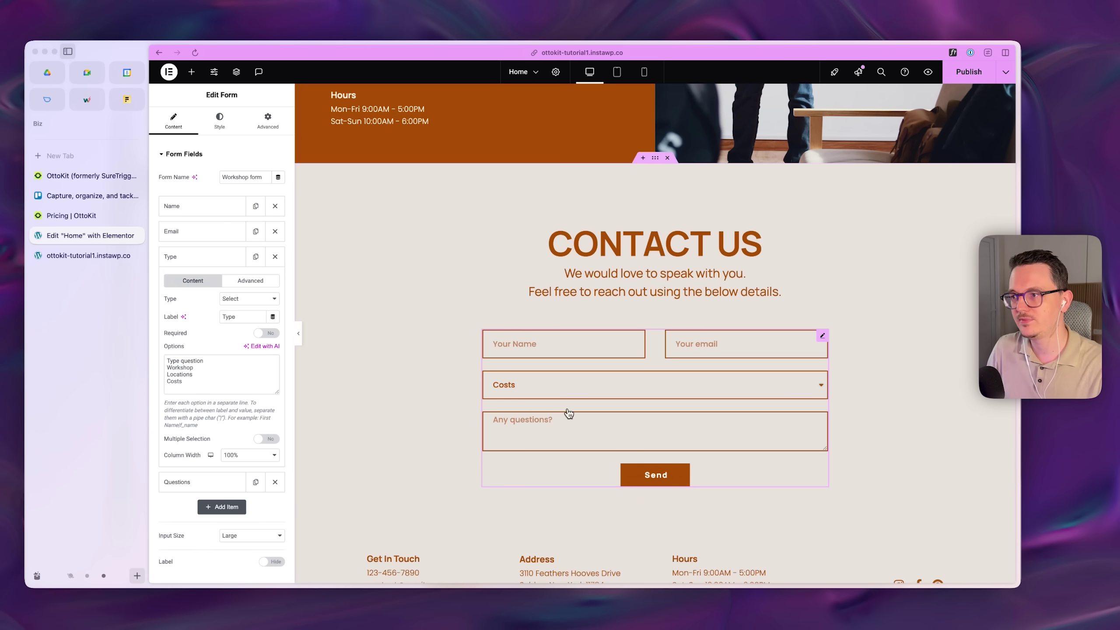
click(566, 388)
click(514, 349)
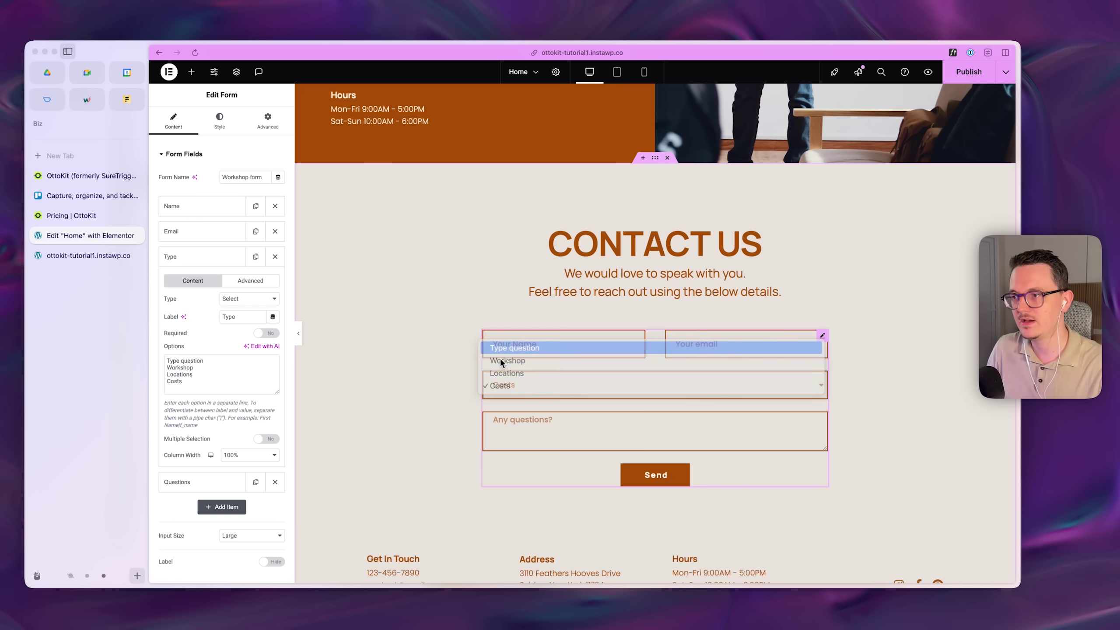
click(221, 341)
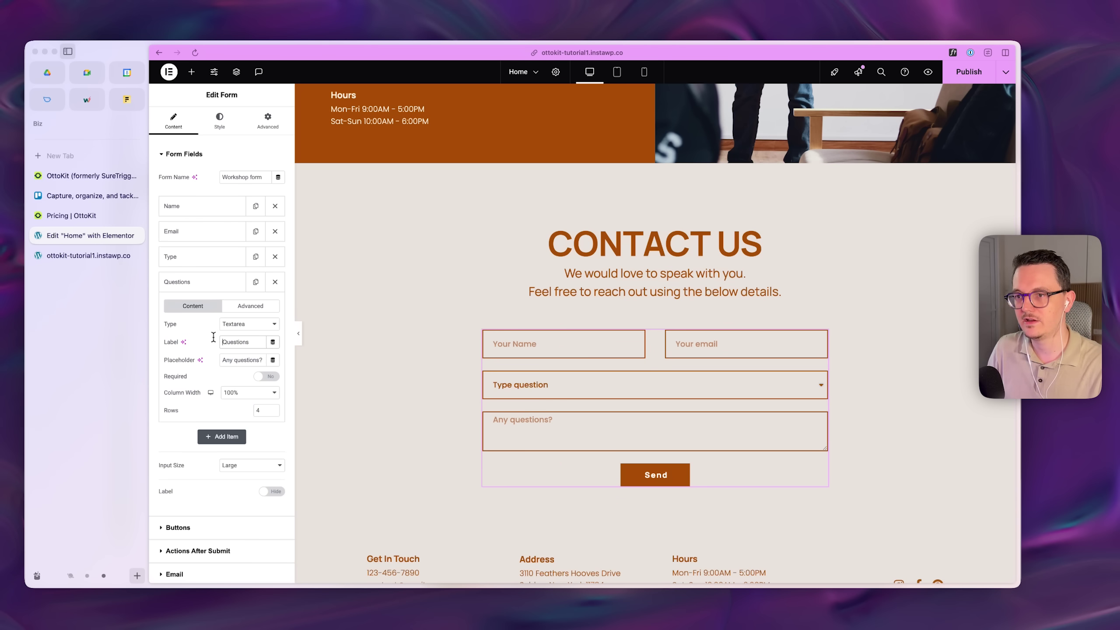
click(220, 282)
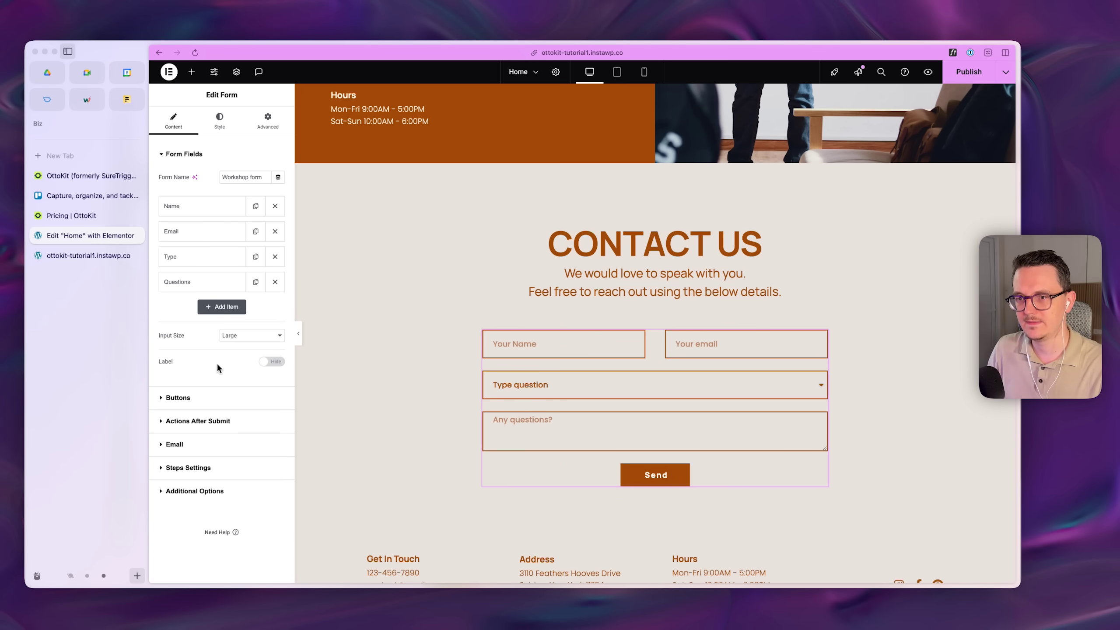
- Review the Email action's recipient under Actions After Submit, then return to the OttoKit tab
click(218, 421)
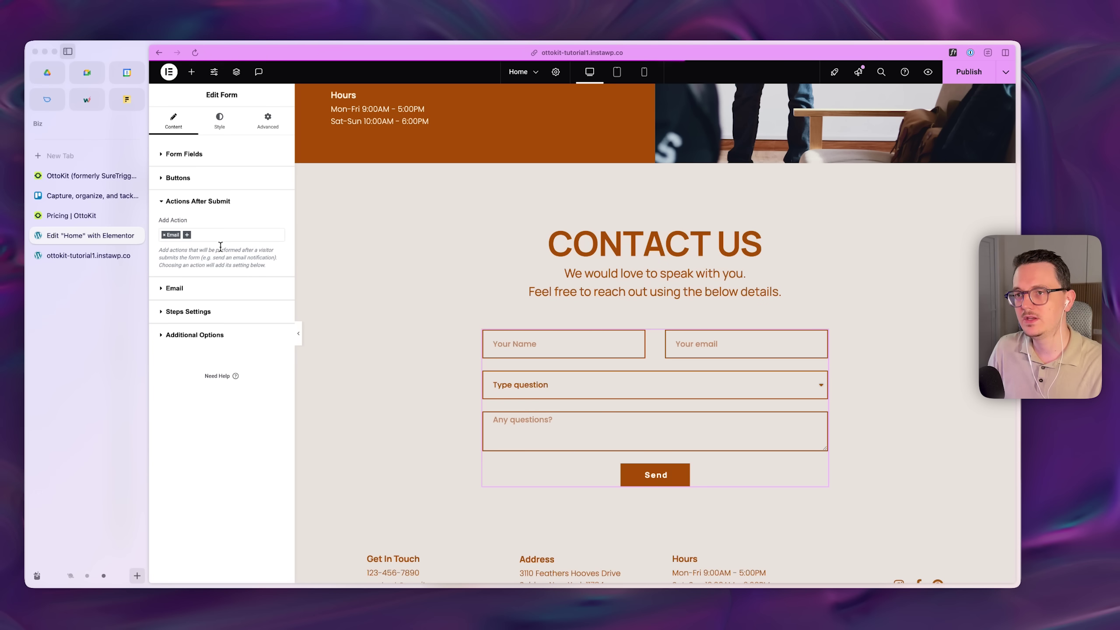
click(221, 288)
drag(255, 259, 159, 261)
click(154, 261)
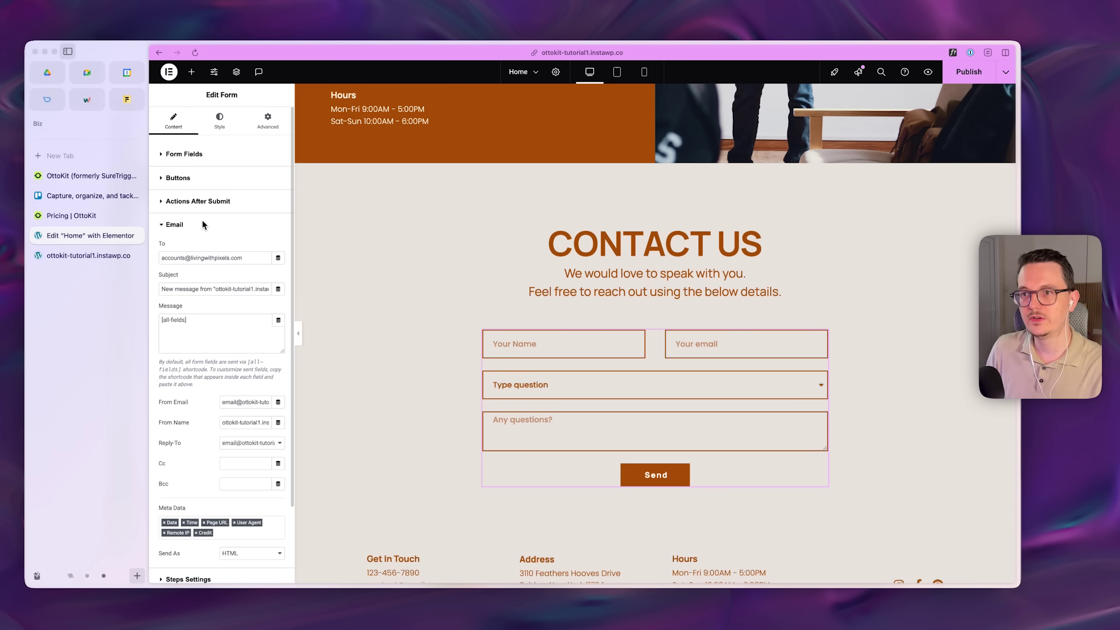
click(175, 225)
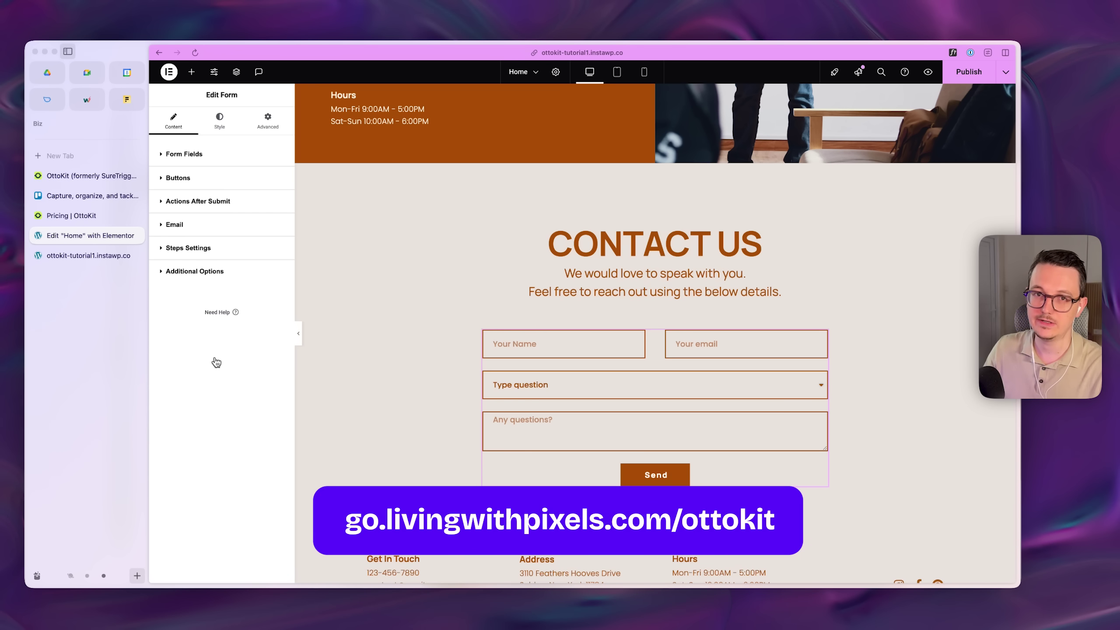
key(ctrl+Tab)
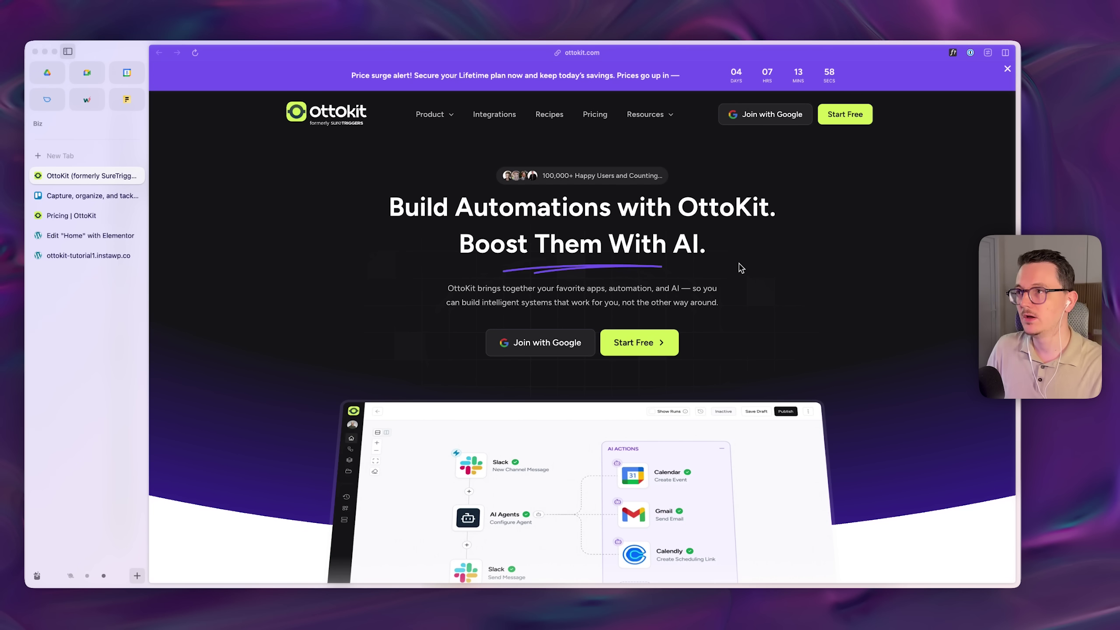
- Open OttoKit pricing and check the Free plan's 250 tasks per month limit
click(598, 118)
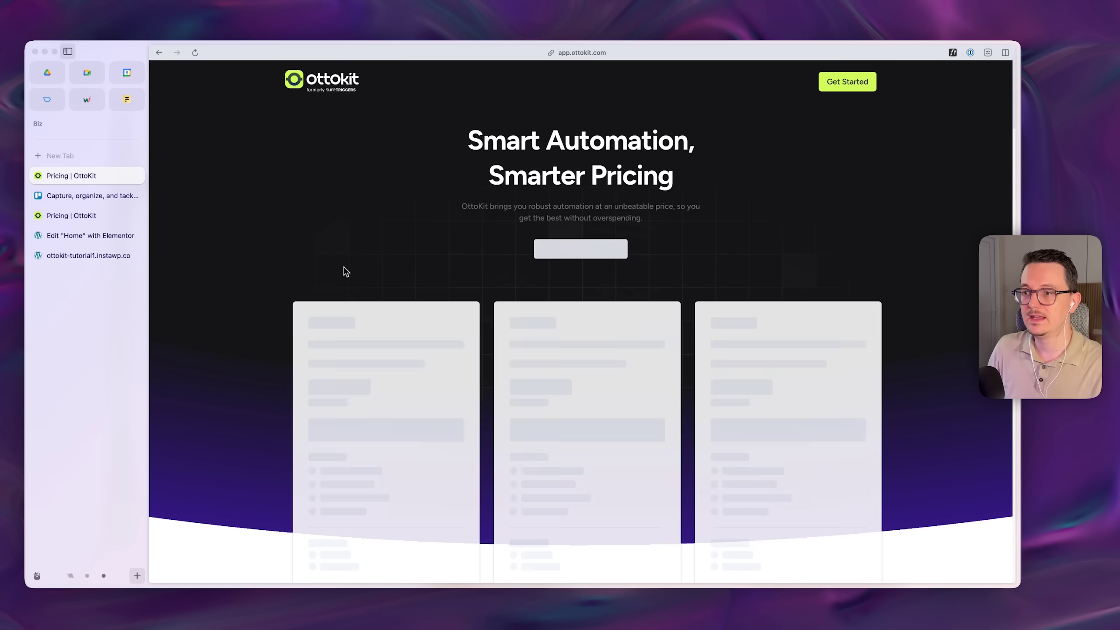
scroll(729, 384, down, 1)
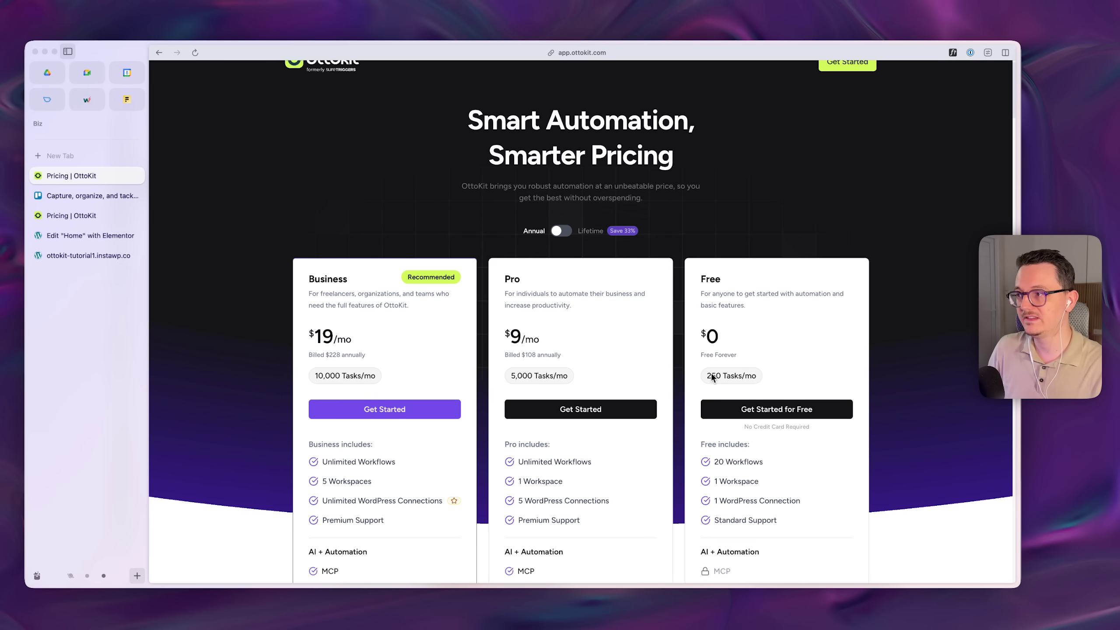
drag(739, 377, 758, 376)
click(758, 376)
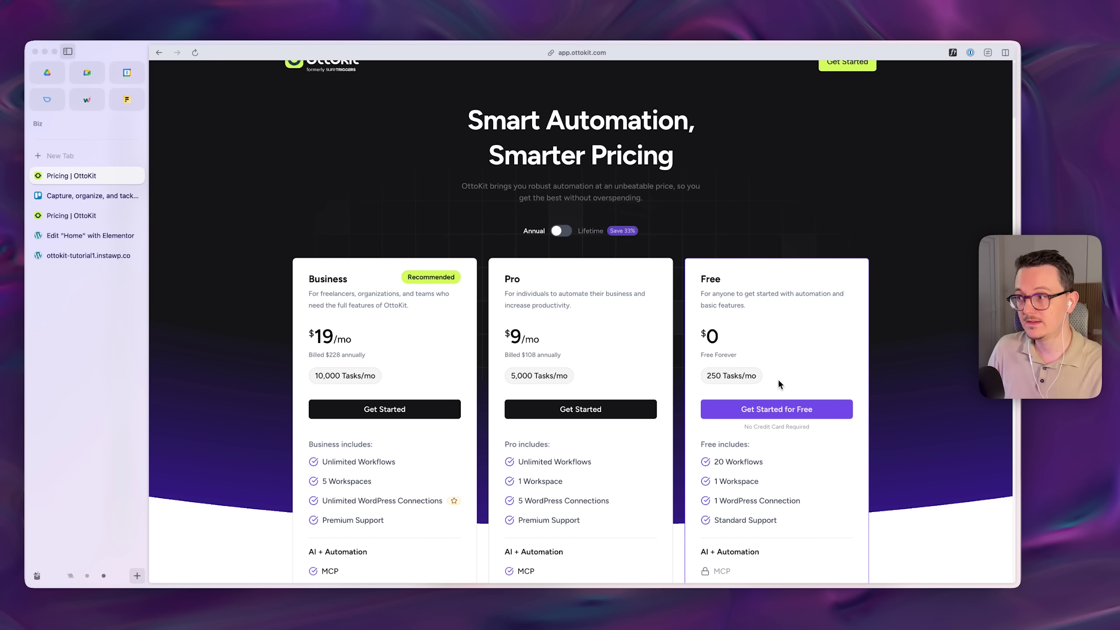
- Register a free account with autofilled details and decline the trial for the Free Plan
click(791, 414)
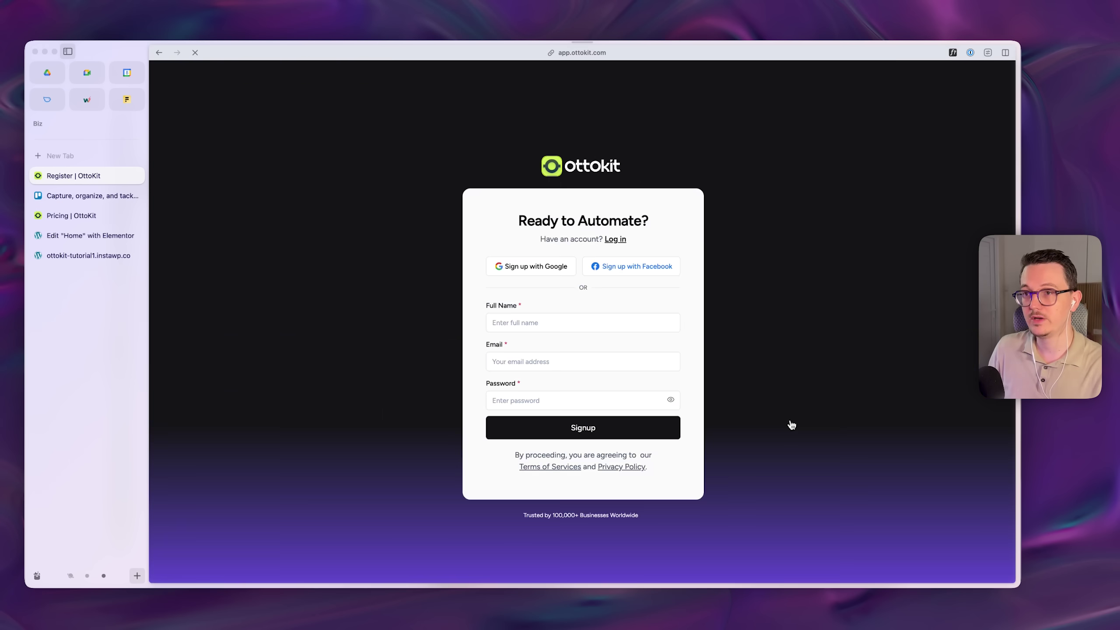
key(super+backslash)
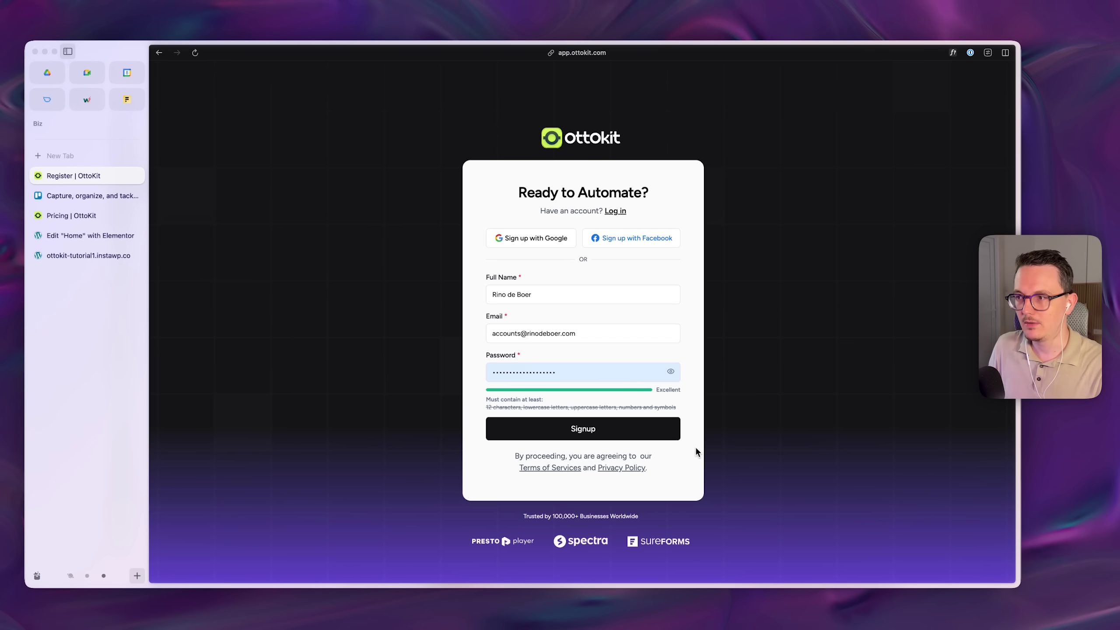
click(572, 432)
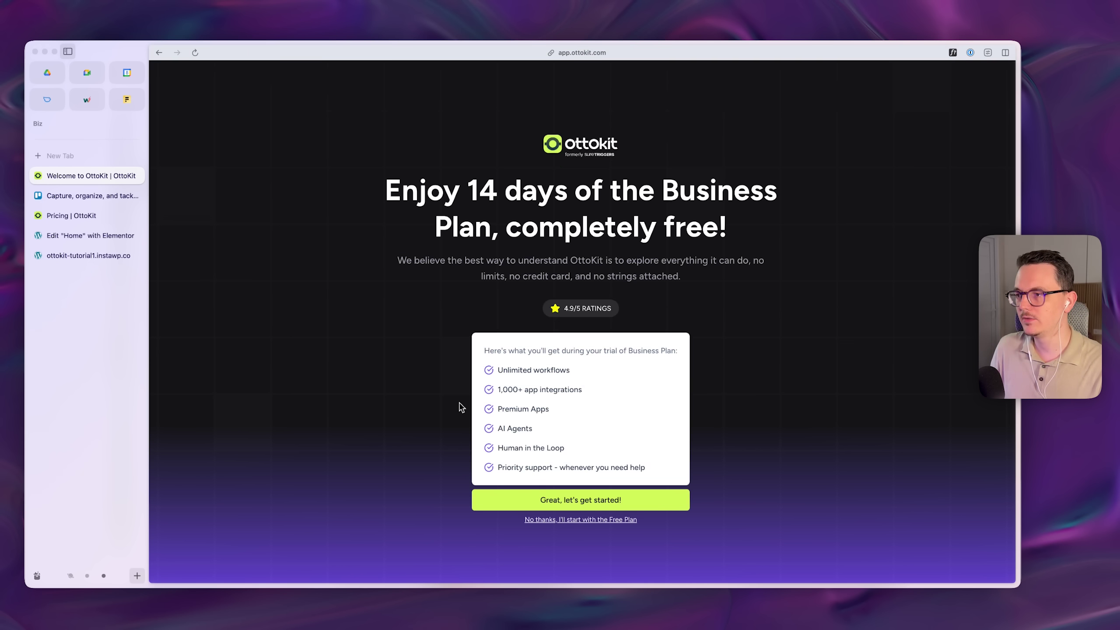
click(590, 520)
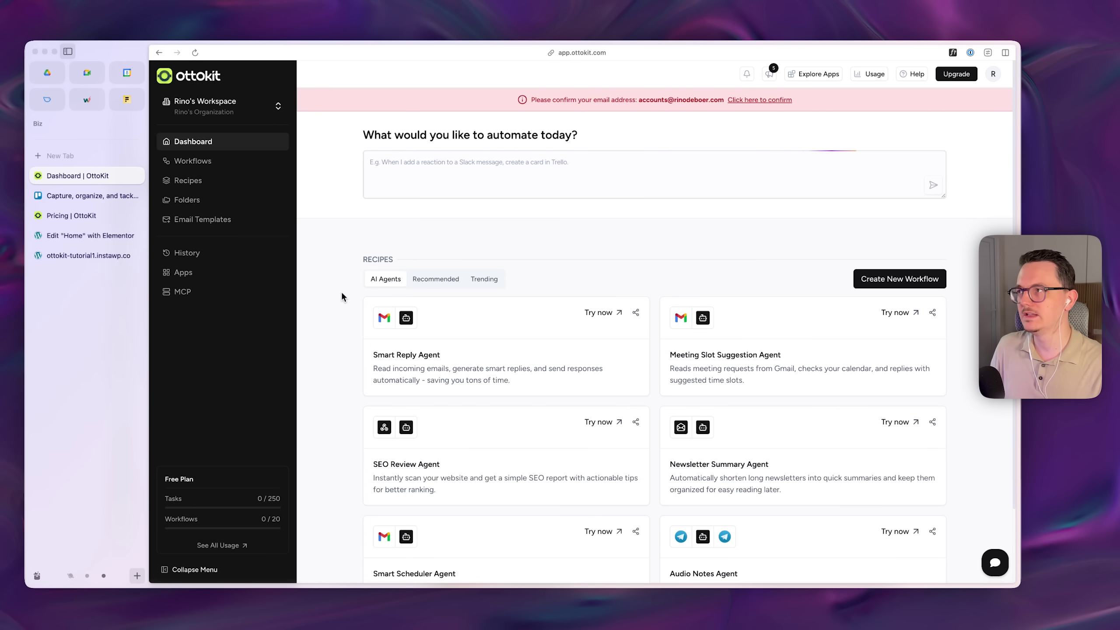
- Confirm the account's email address and close the Email Verified notice
click(753, 104)
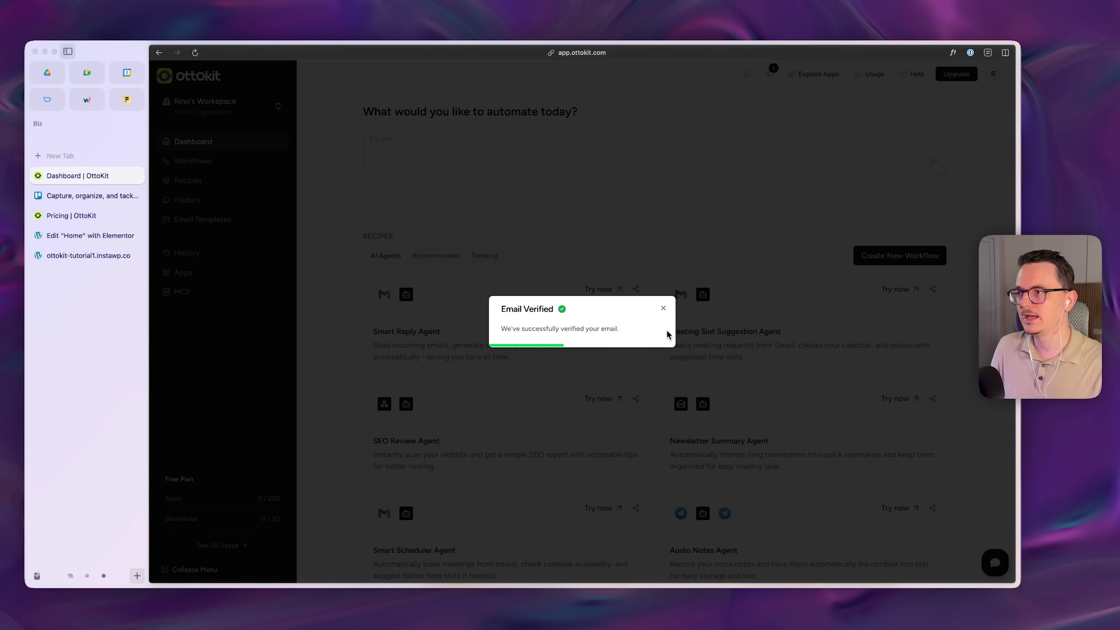
click(663, 309)
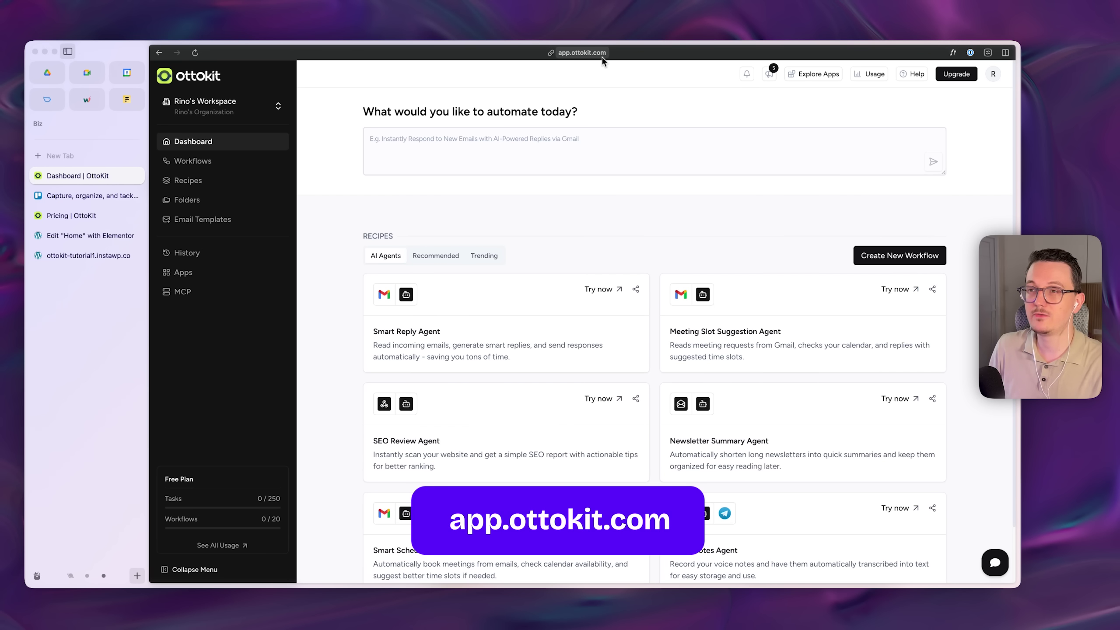
- Install the OttoKit plugin from the site's Plugins area and activate it
click(86, 254)
mouse_move(210, 71)
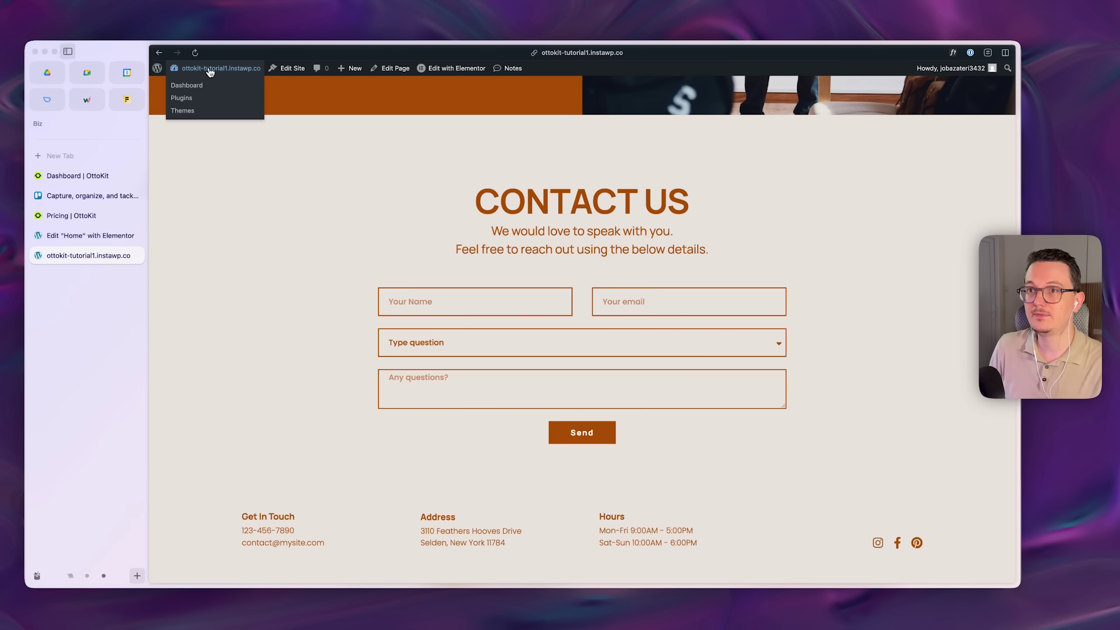
click(182, 100)
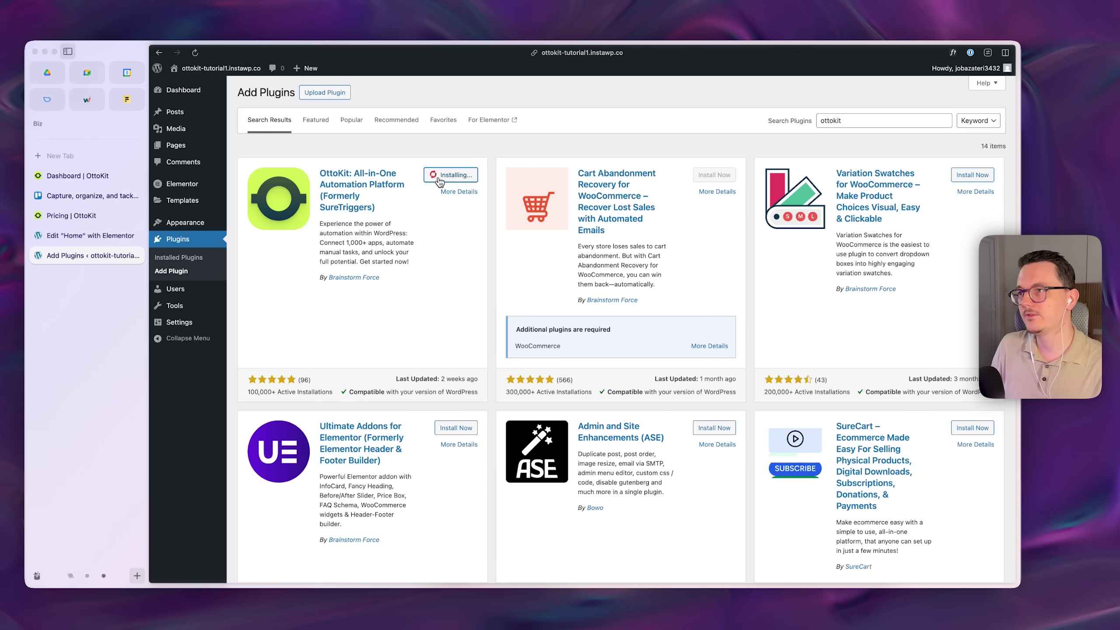
click(450, 174)
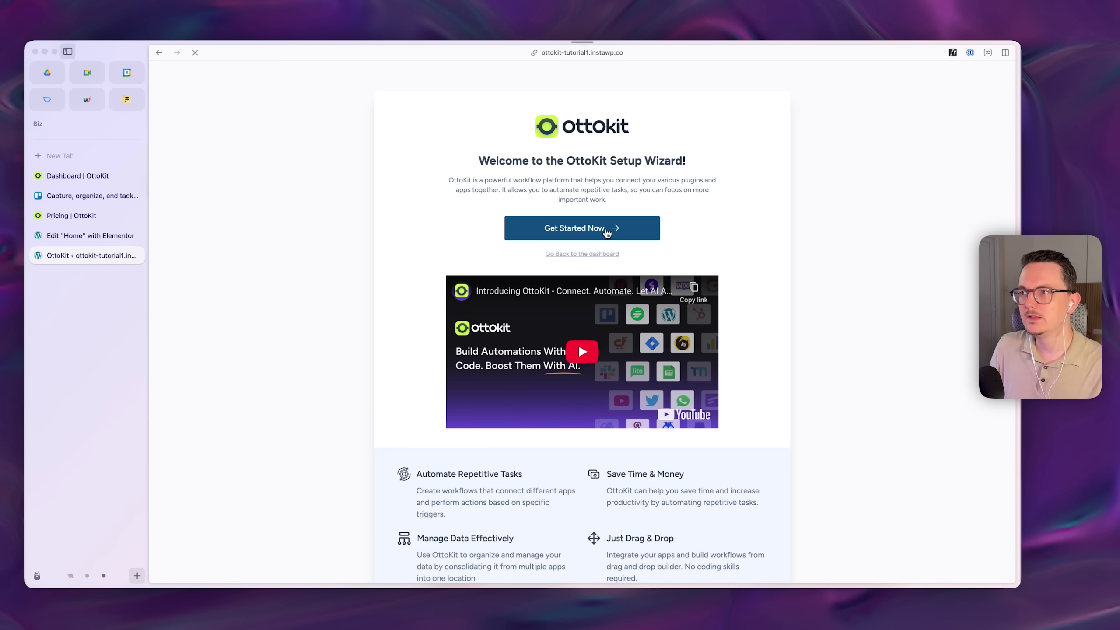
- Authorize the site's connection to the OttoKit workspace and answer Maybe later on the rating request
click(607, 229)
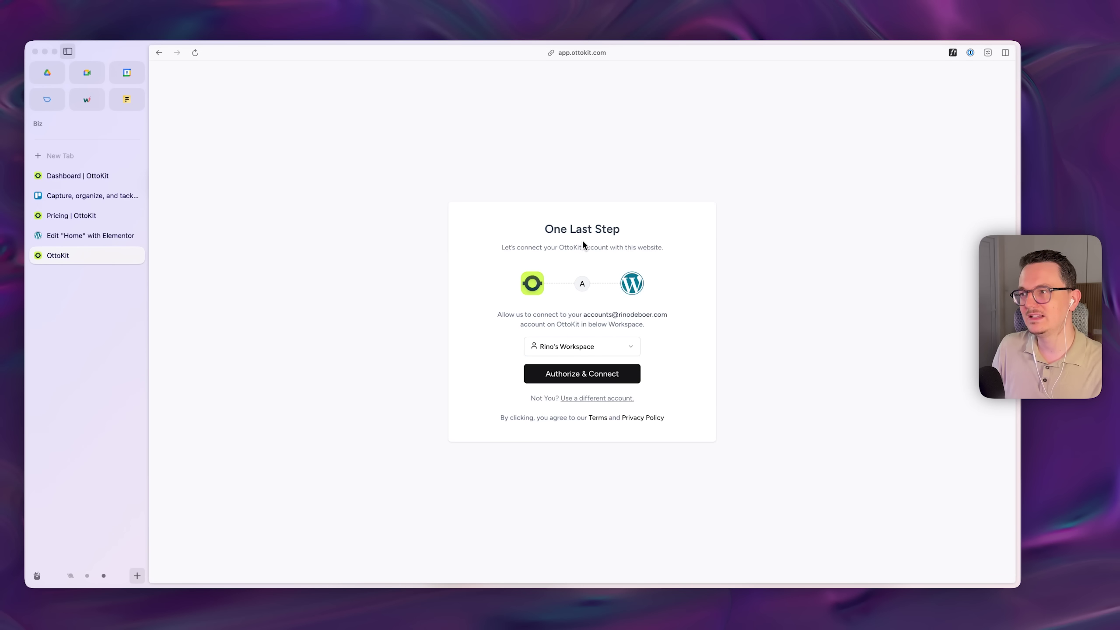
click(587, 374)
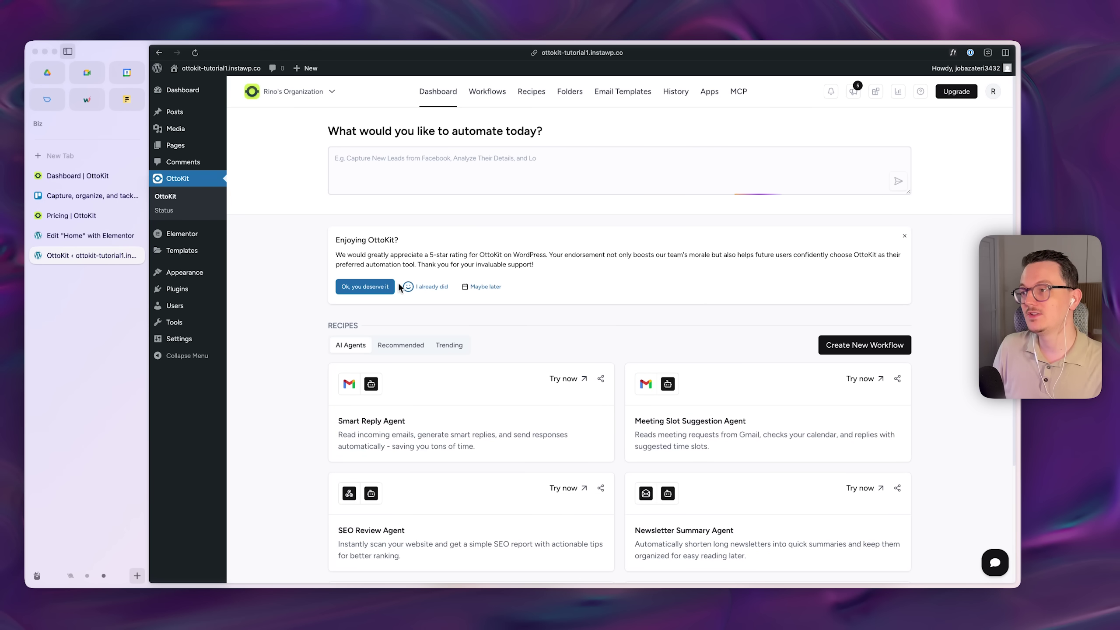
click(78, 178)
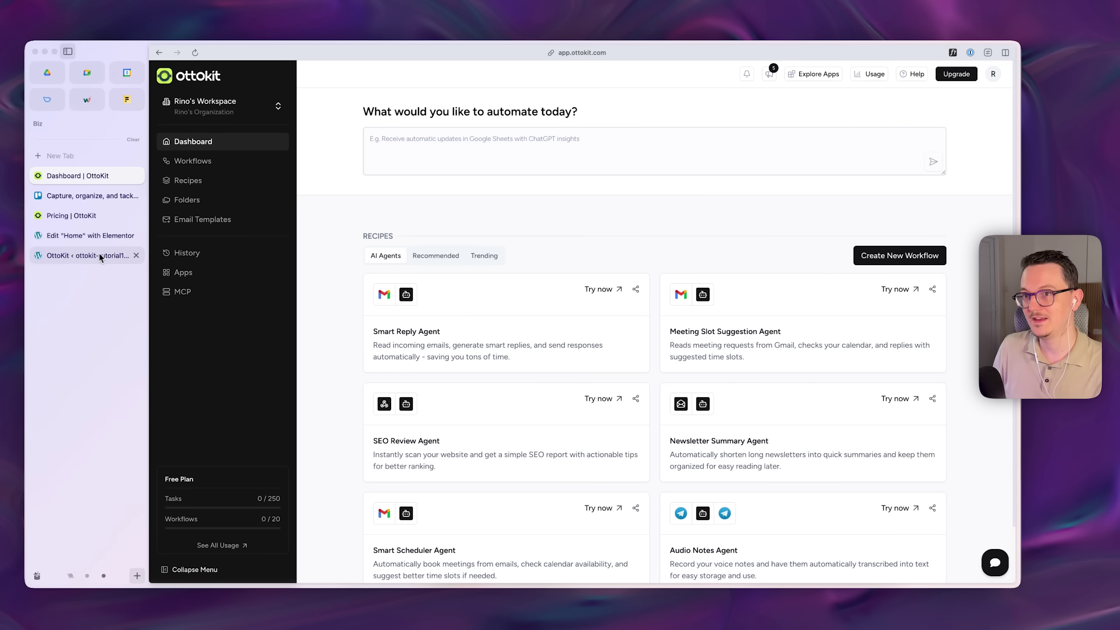
click(98, 255)
drag(417, 256, 481, 257)
click(496, 283)
click(497, 286)
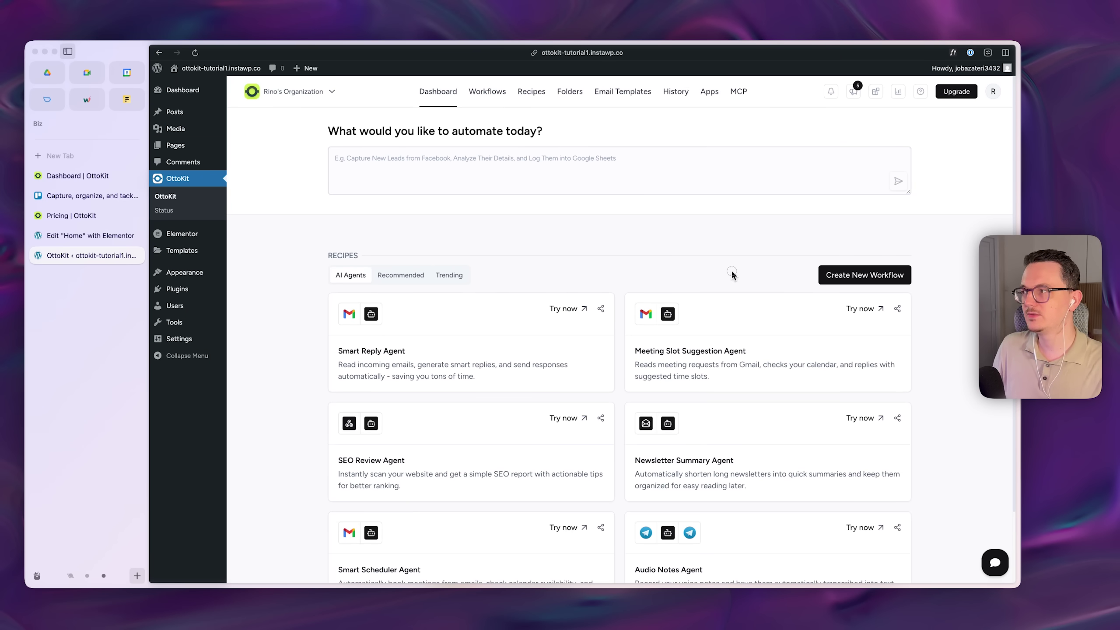
- Create a new workflow named Contact form management
click(885, 278)
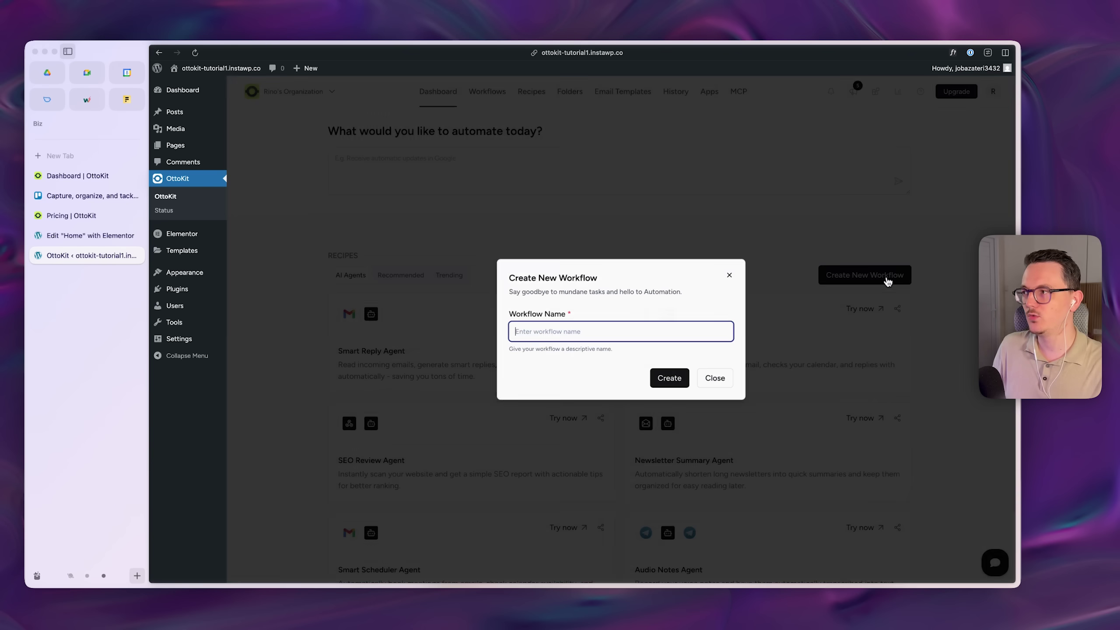
text(Contact form management)
click(669, 378)
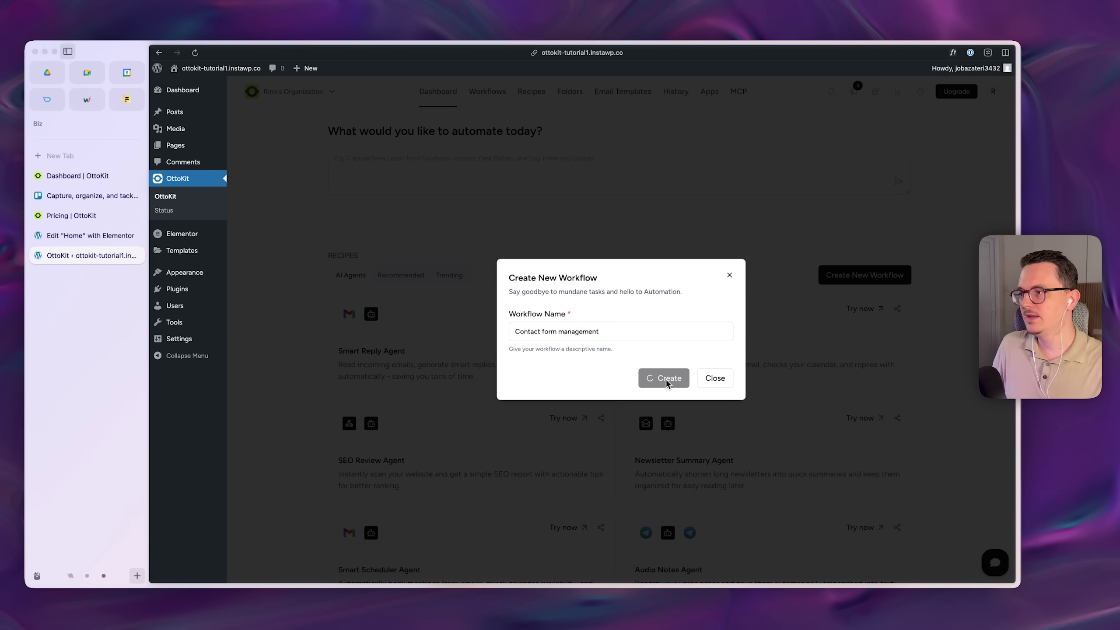
drag(677, 365, 670, 251)
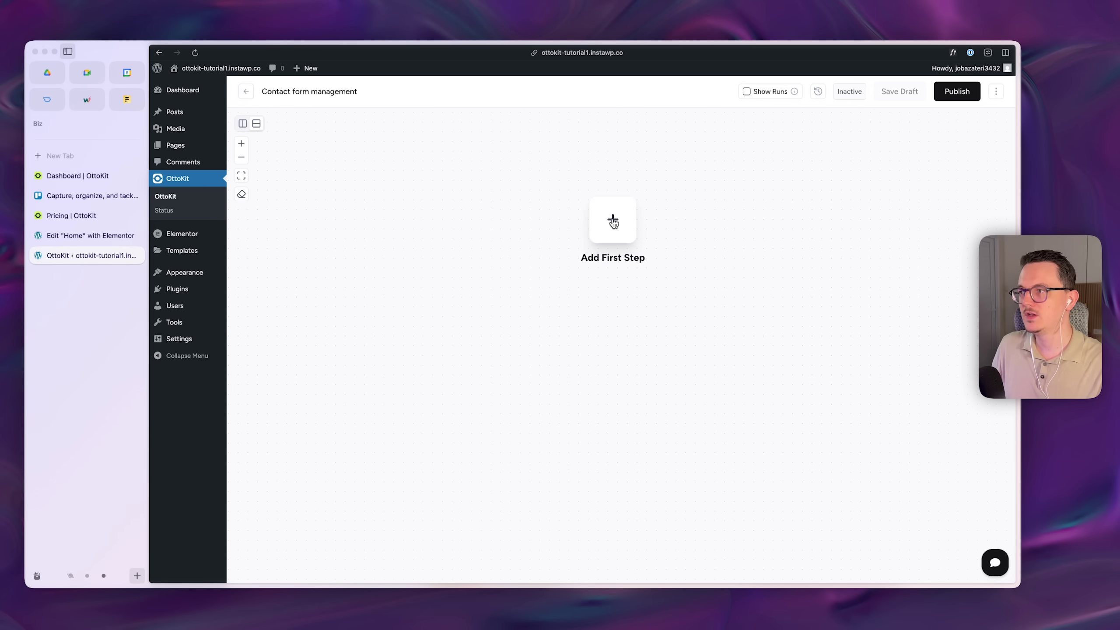
- Add an Elementor Pro Form Submitted trigger as the workflow's first step
click(611, 220)
text(elemet)
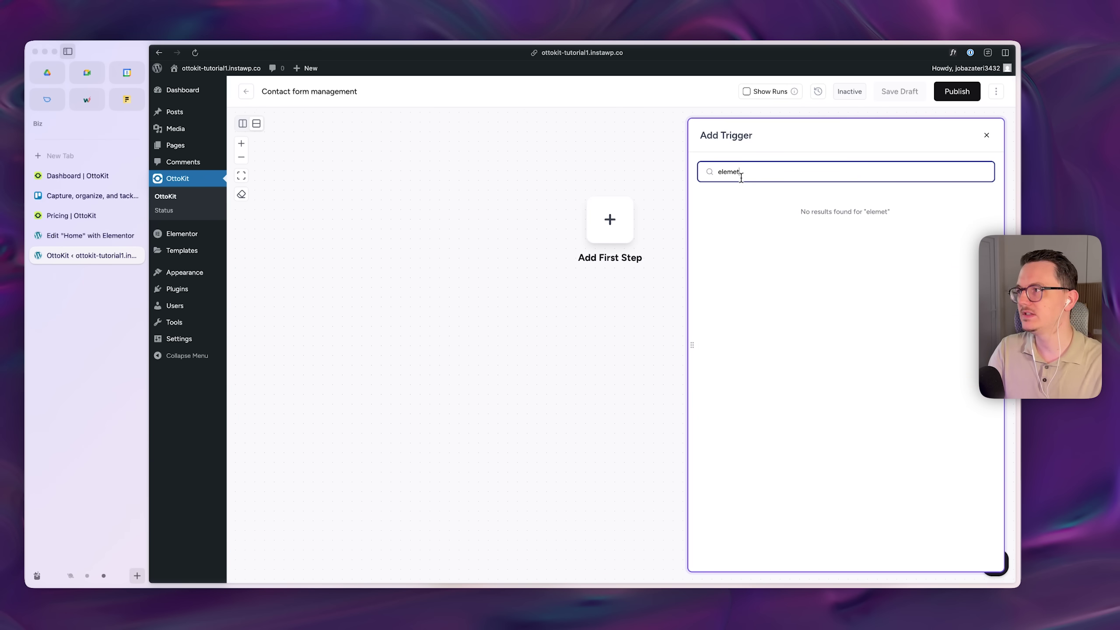
key(BackSpace)
text(ntor)
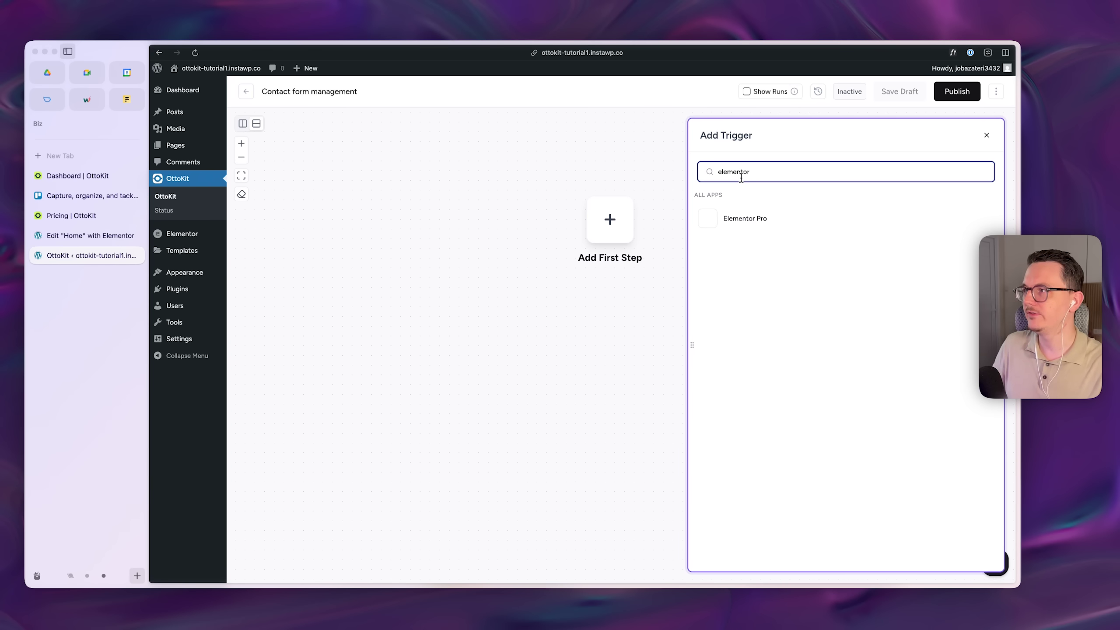
click(779, 218)
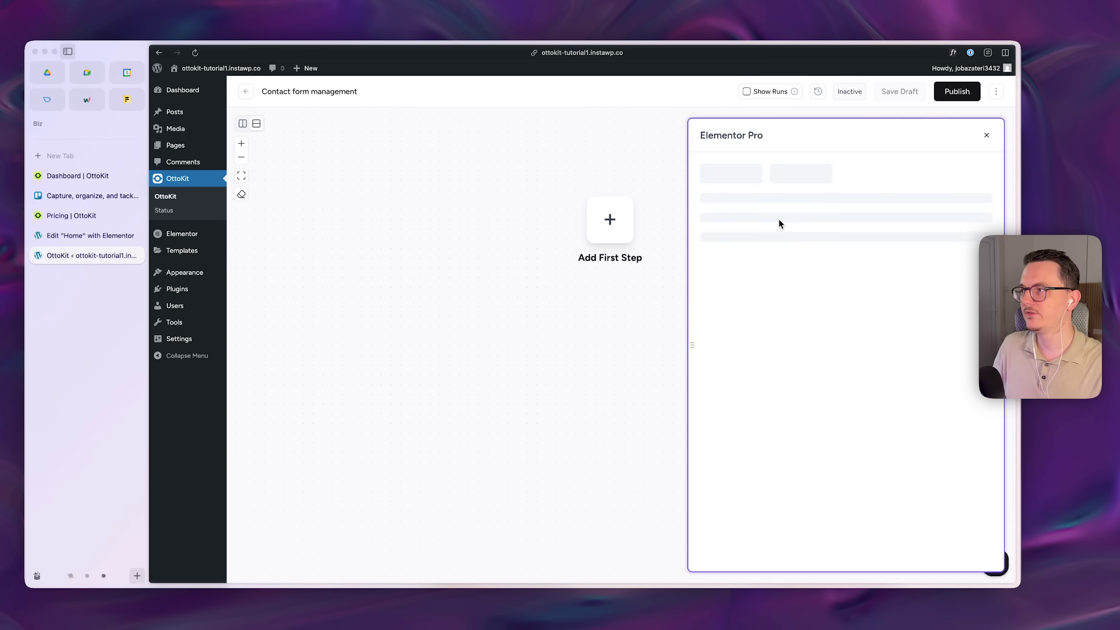
click(758, 253)
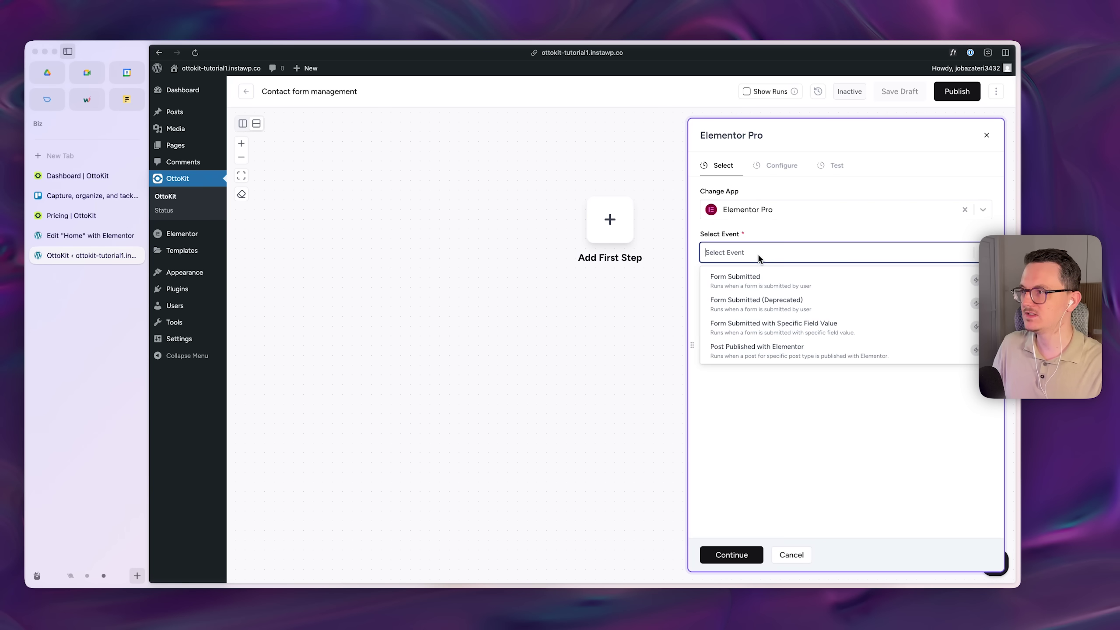
click(765, 287)
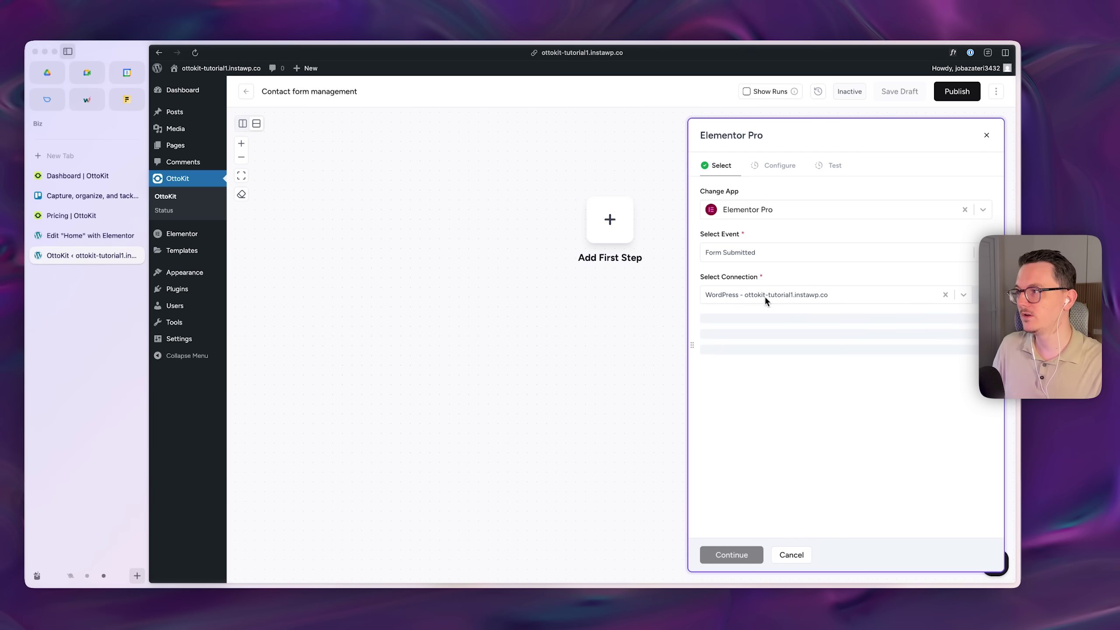
- Keep the site connection, watch only the Workshop form, and open the site for a test
click(773, 295)
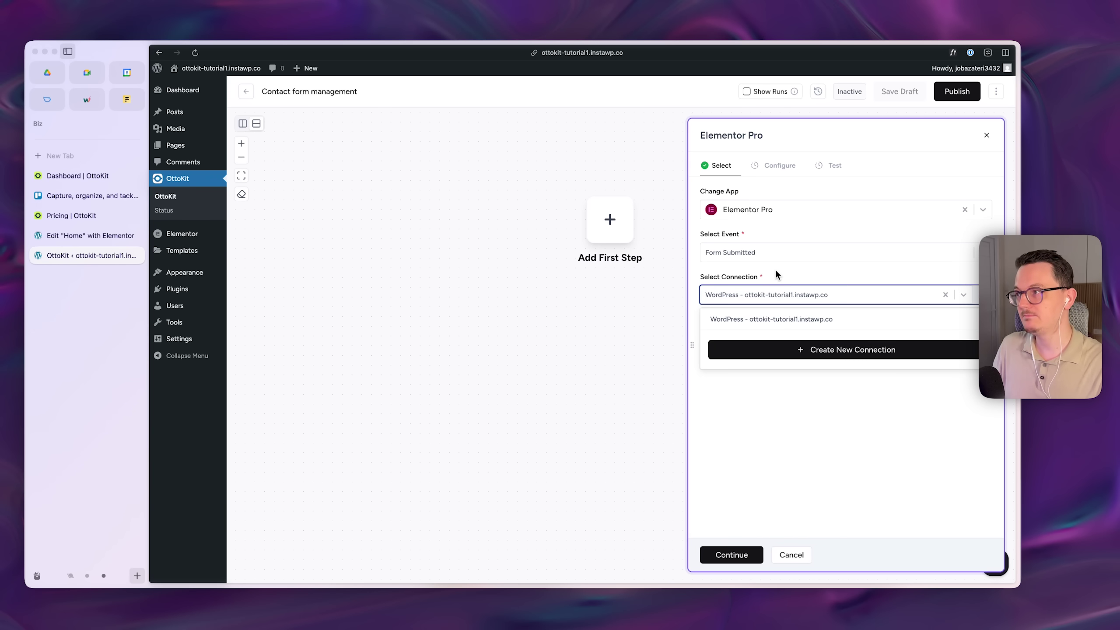
click(729, 554)
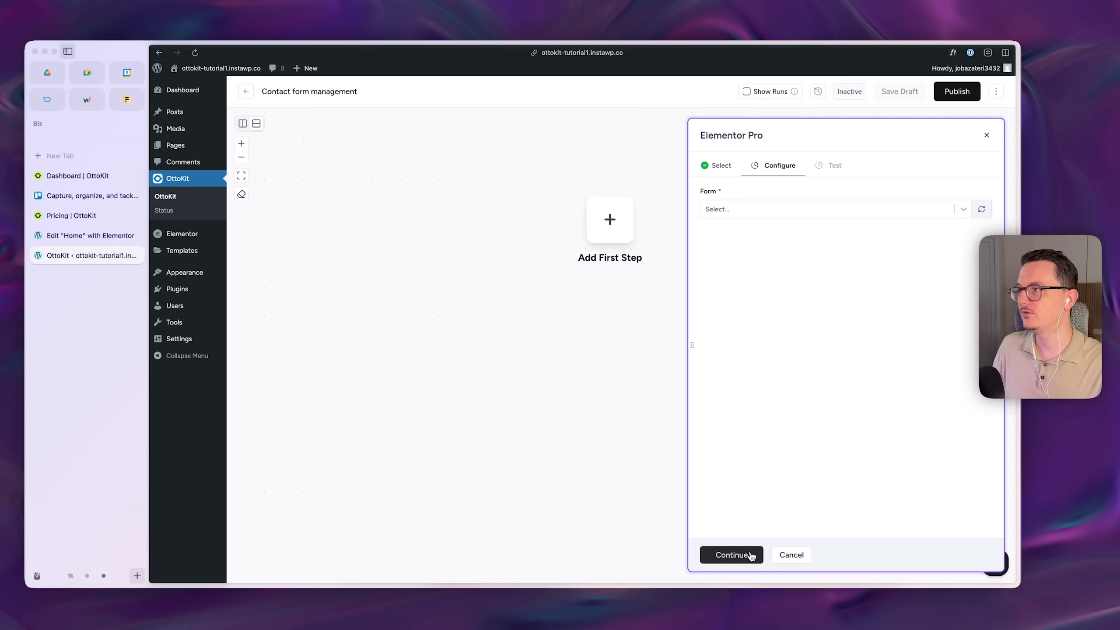
click(743, 207)
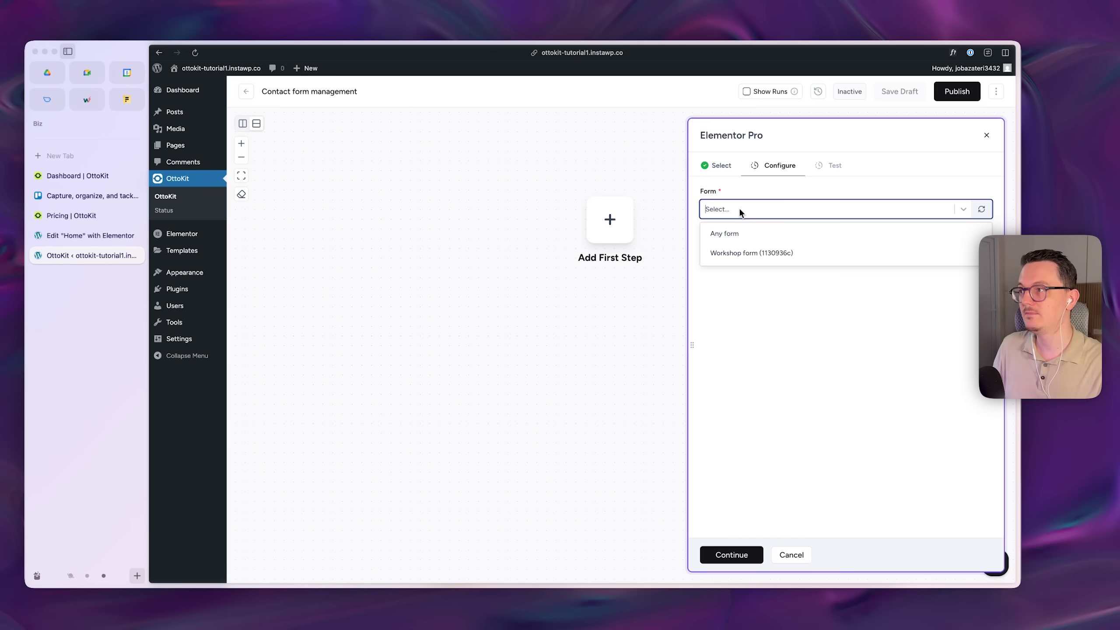
click(755, 254)
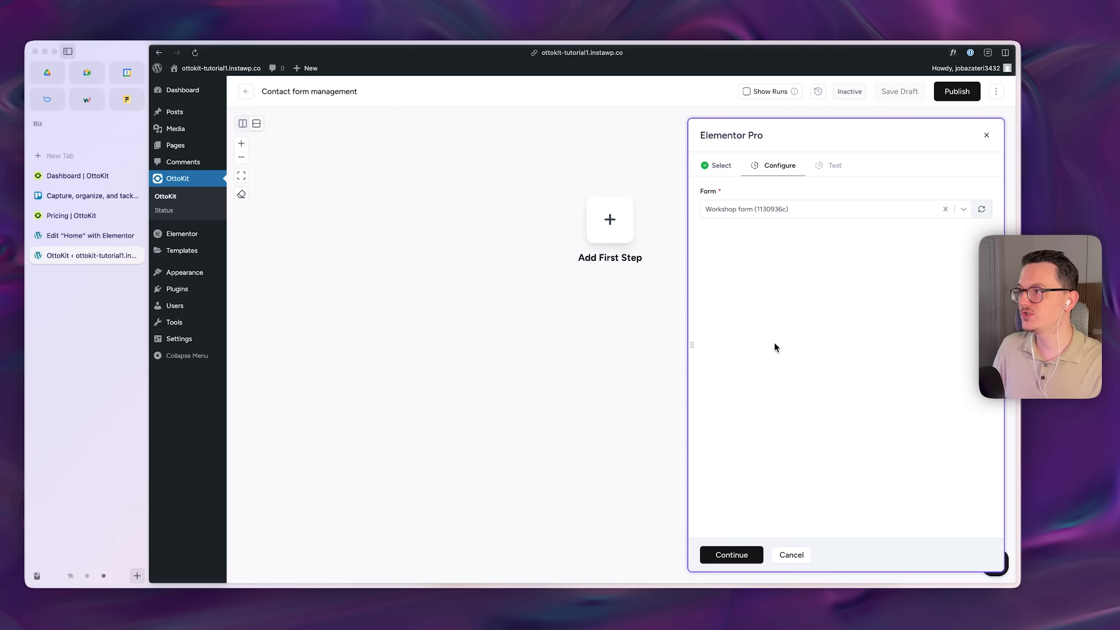
click(750, 552)
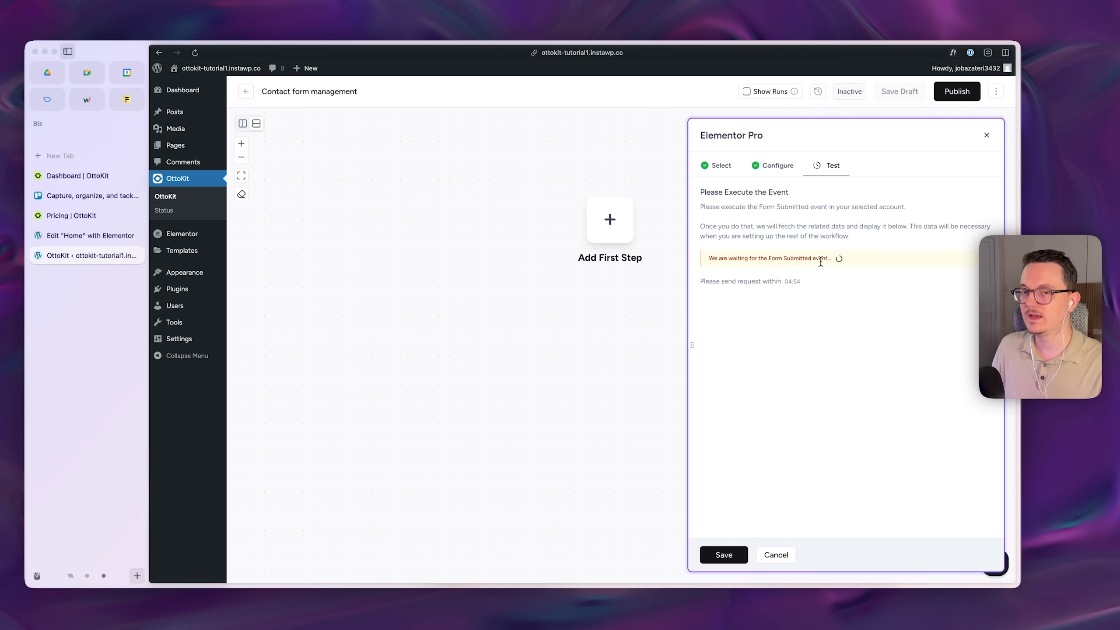
click(91, 235)
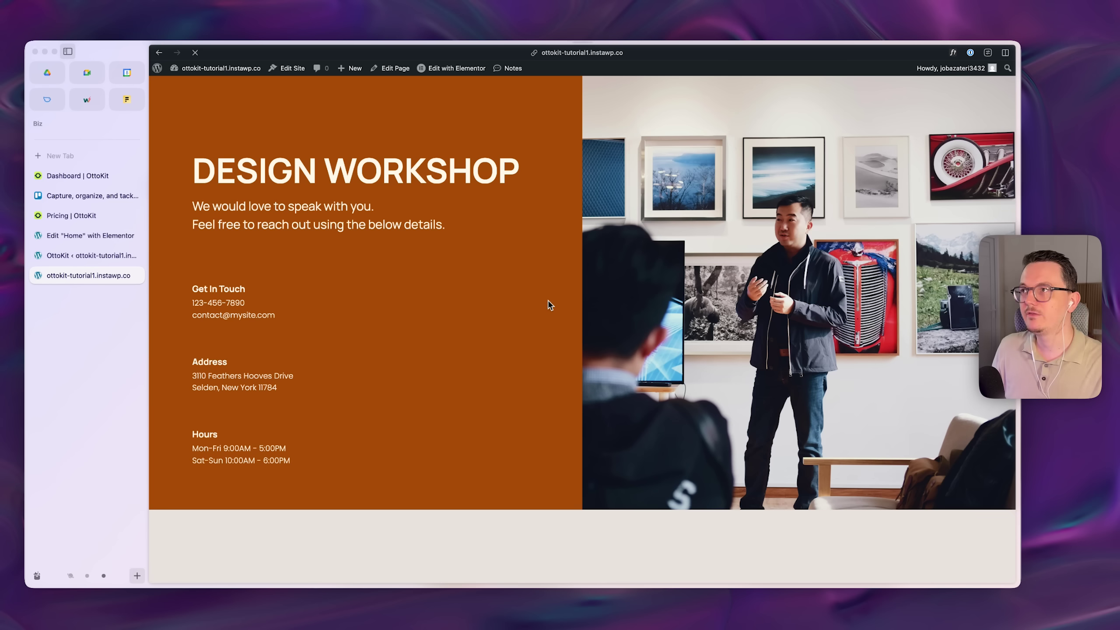
- Submit a test form with autofilled name and email, Workshop type and a pasted question
scroll(550, 307, down, 3)
scroll(549, 304, down, 6)
click(548, 304)
click(434, 349)
click(434, 356)
click(411, 387)
text(Where is the next design workshop is going to be? Because I’m in Europe next month. Thanks!)
click(573, 432)
drag(396, 454, 568, 456)
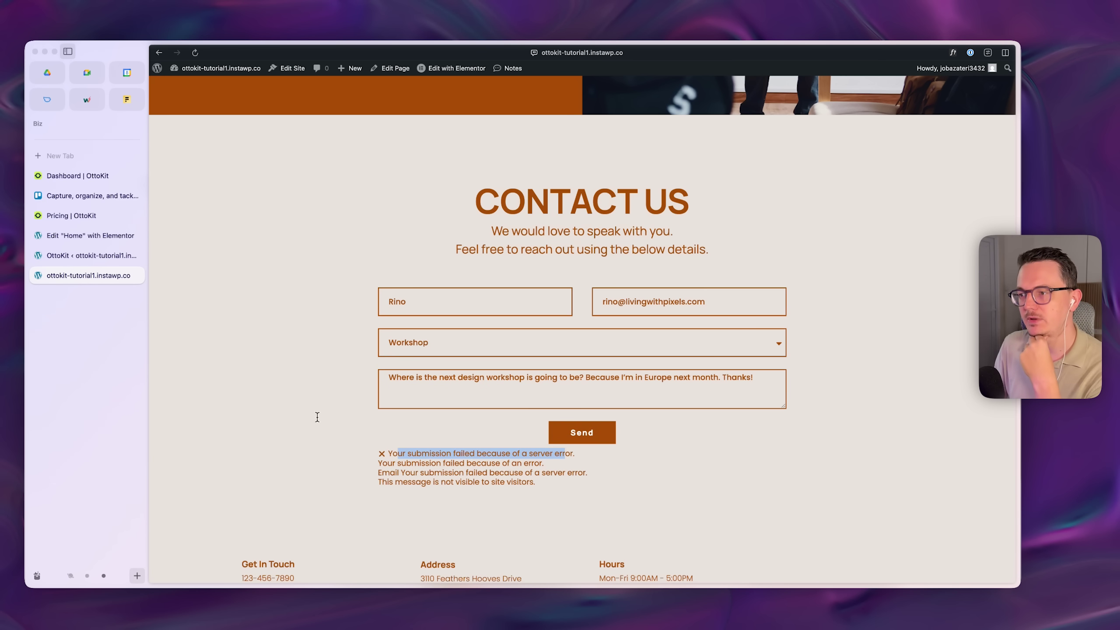
click(94, 255)
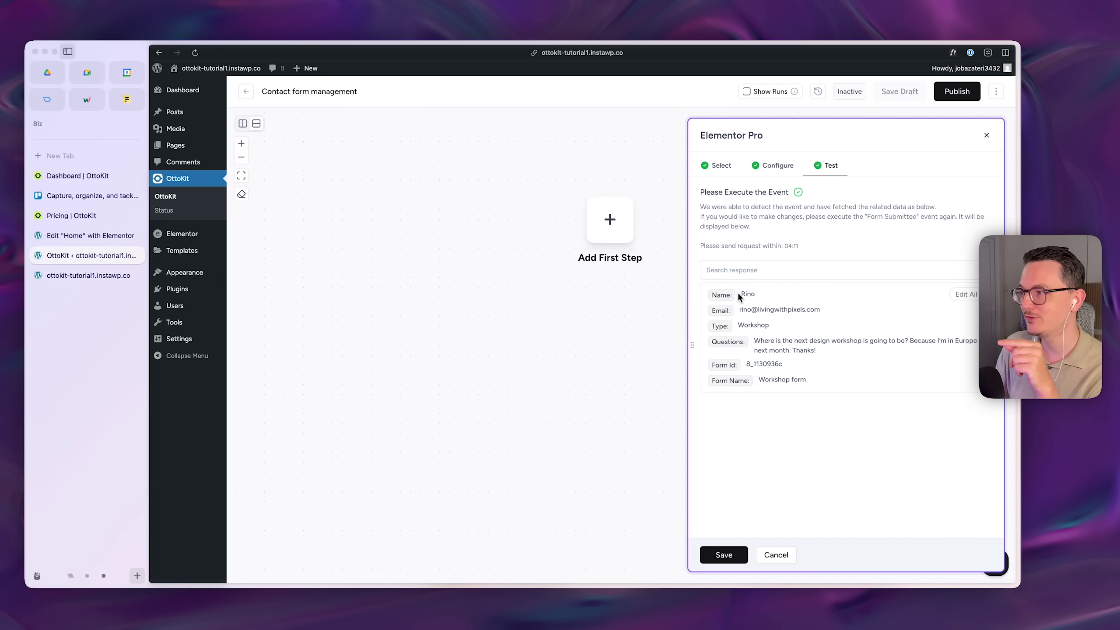
- Save the tested Elementor Pro trigger and add a Google Sheets action after it
click(734, 559)
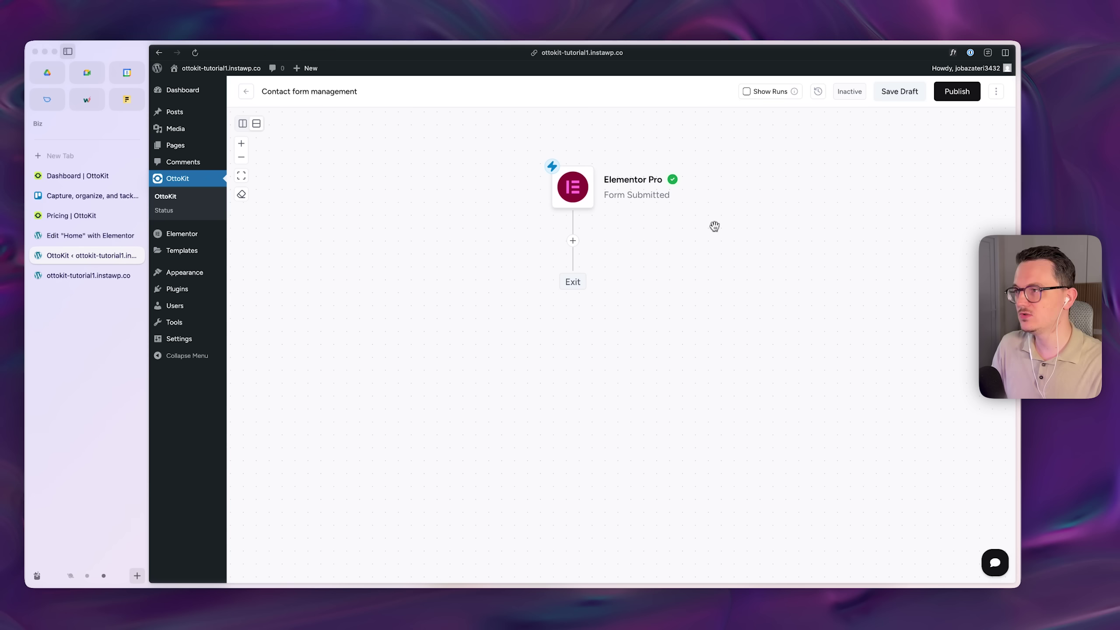
click(572, 241)
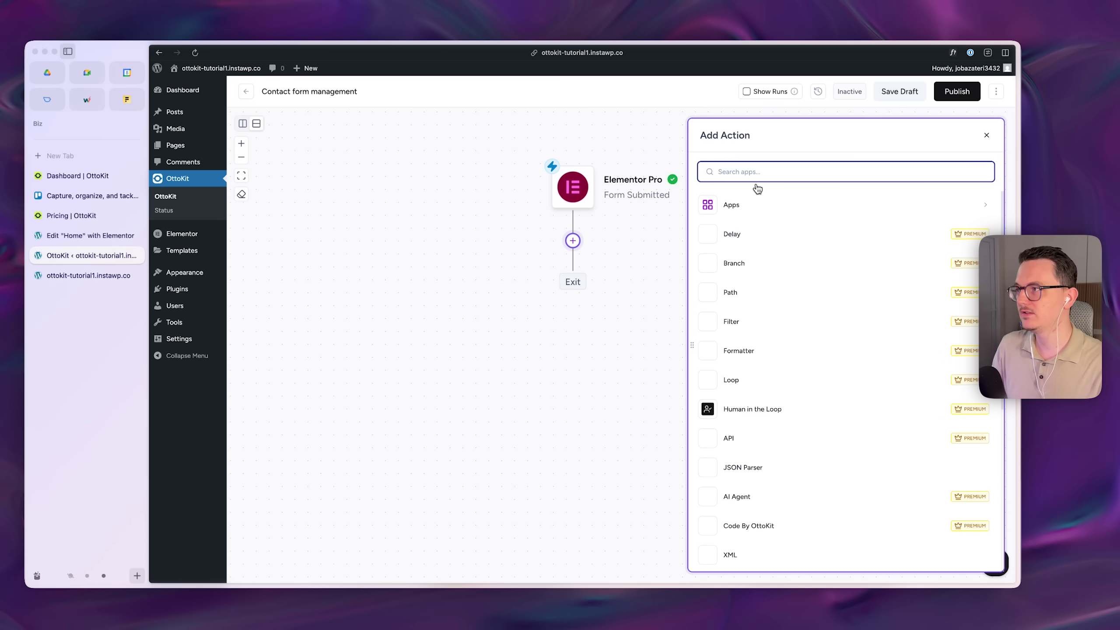
text(google)
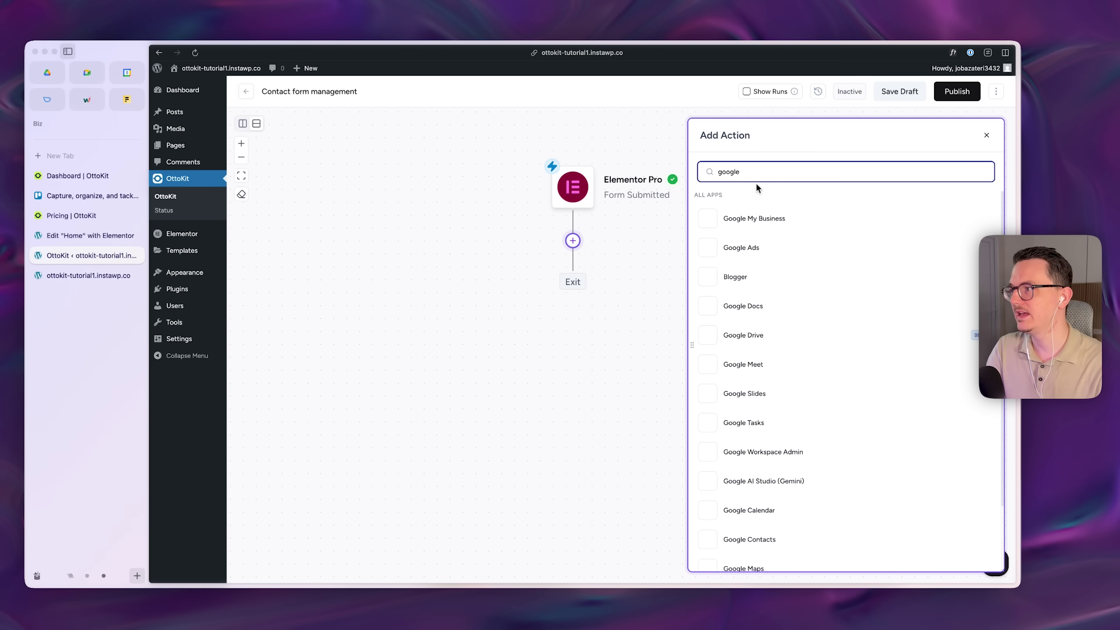
text( sheet)
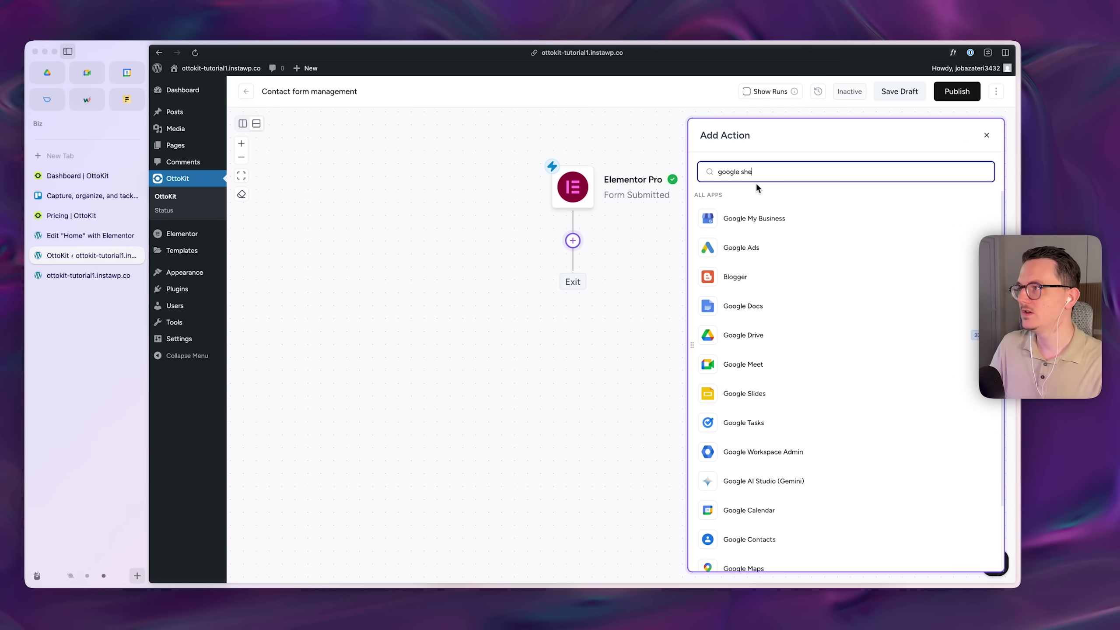
click(776, 221)
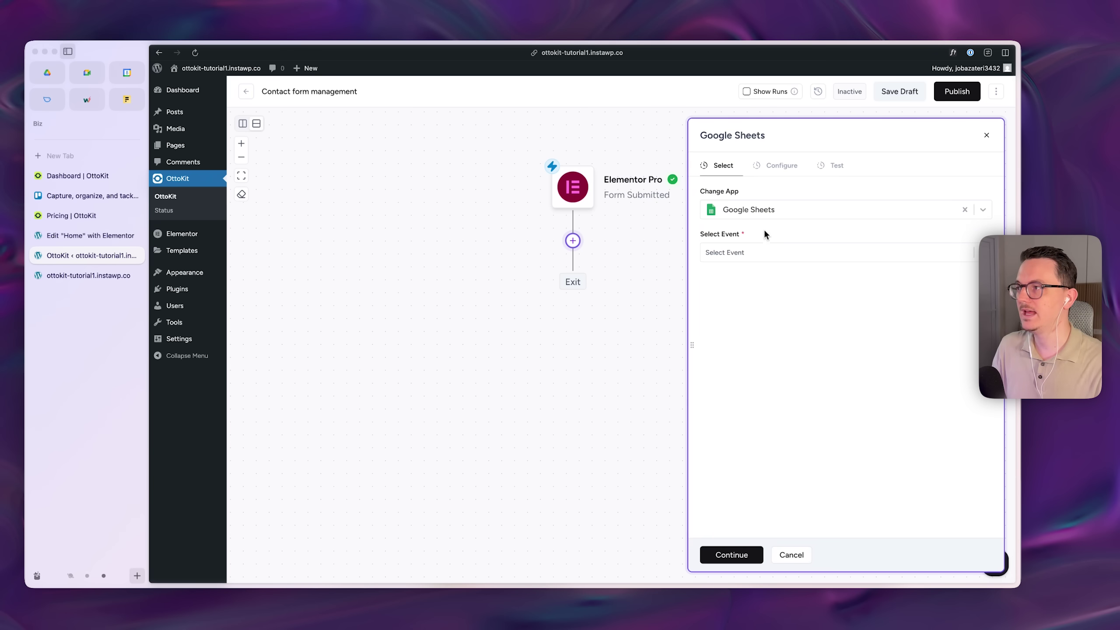
- Set the Google Sheets event to Add New Row and check the available connections
click(780, 259)
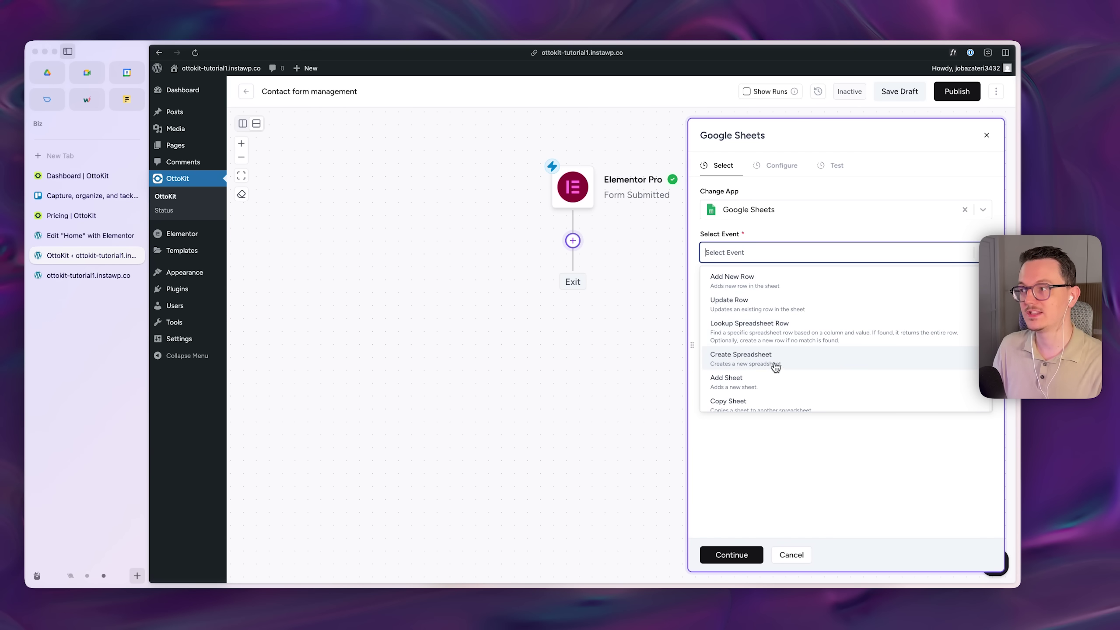
click(738, 282)
click(750, 294)
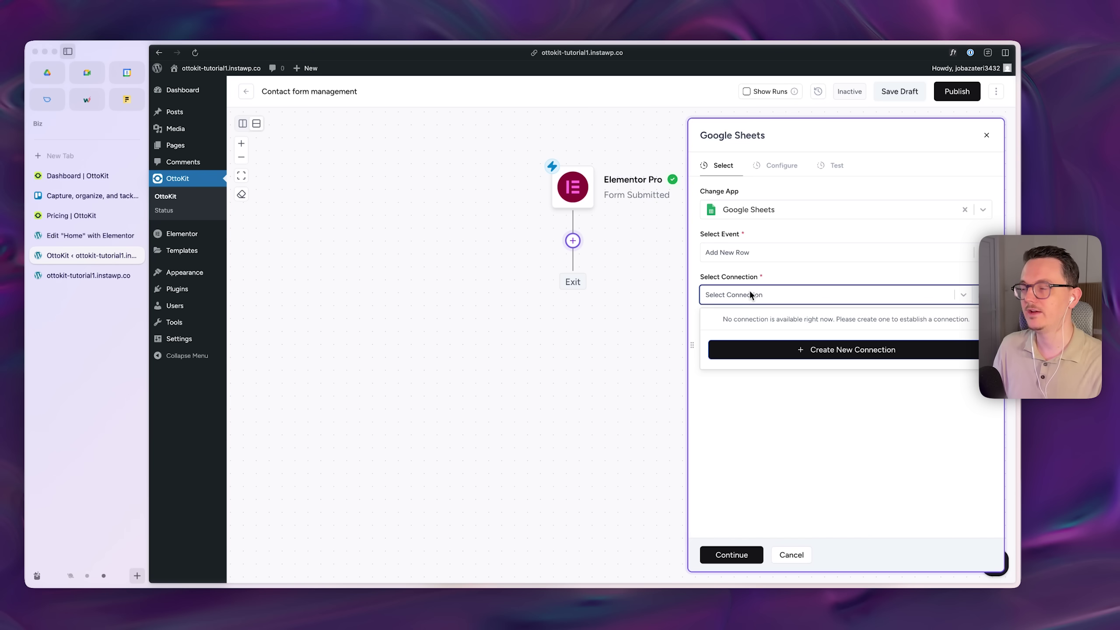
click(794, 384)
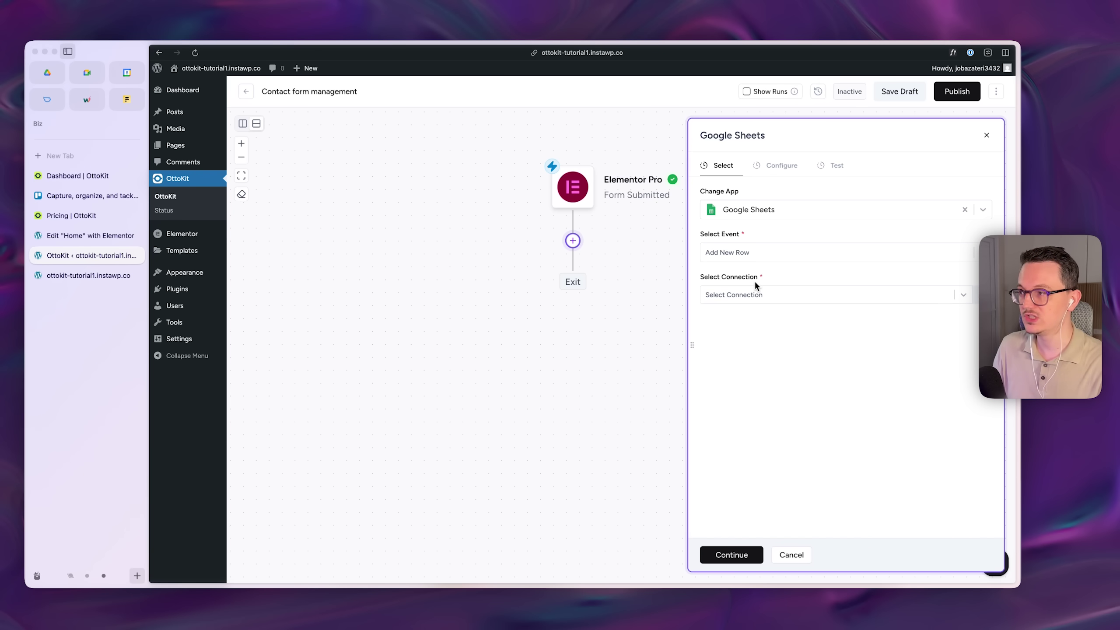
click(767, 298)
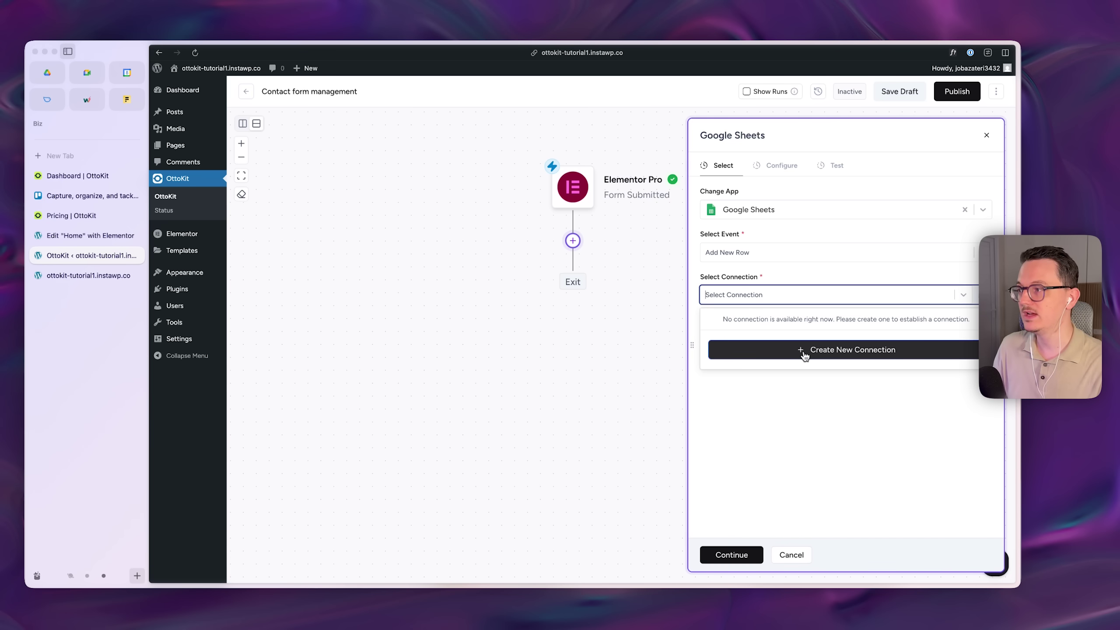
click(47, 72)
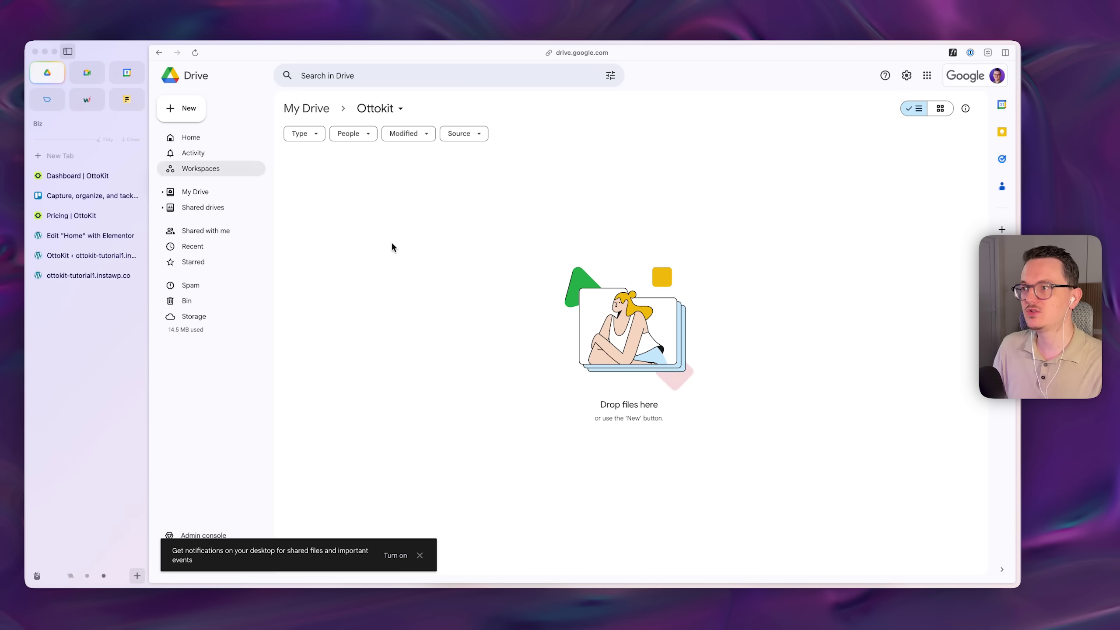
- Create a new spreadsheet in the Ottokit folder titled 'Workshop form management'
right_click(358, 192)
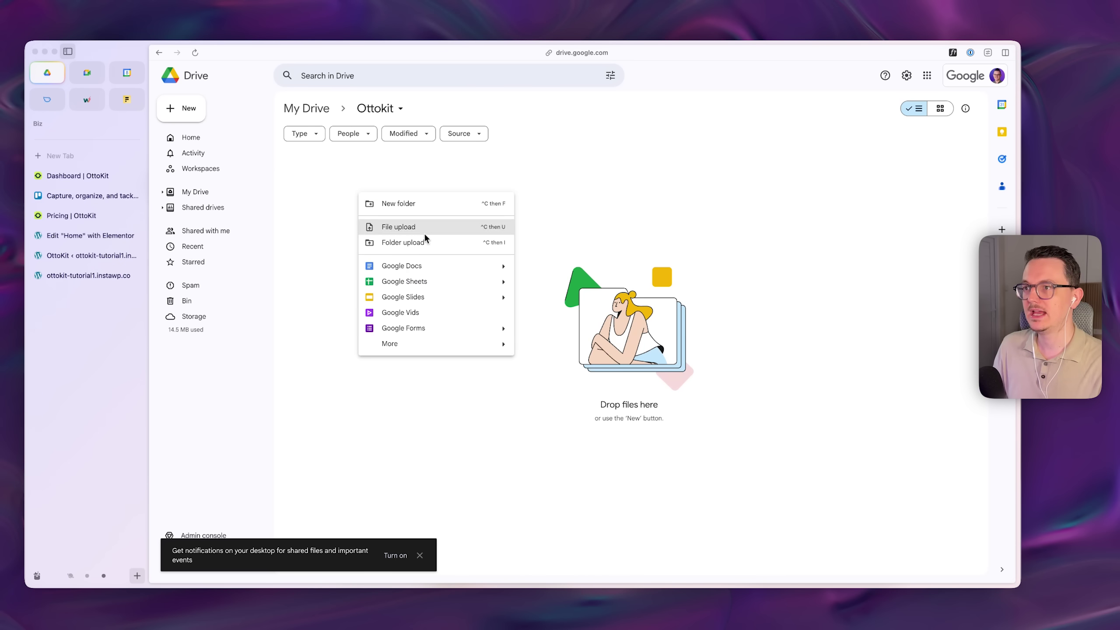
click(420, 282)
click(249, 70)
text(Workshop form management)
key(Return)
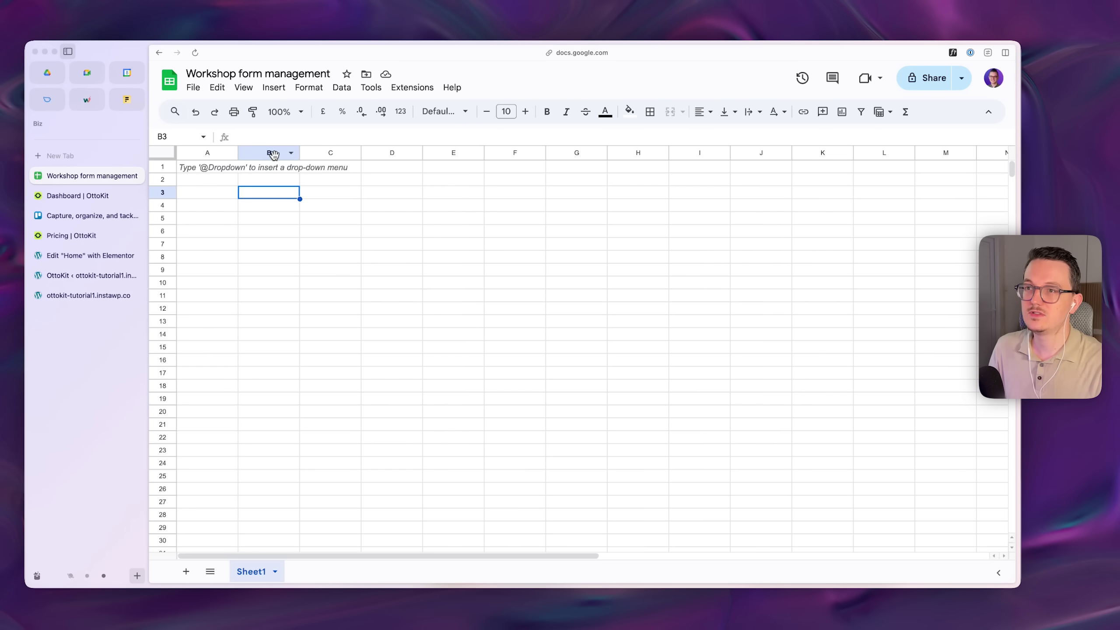
click(274, 153)
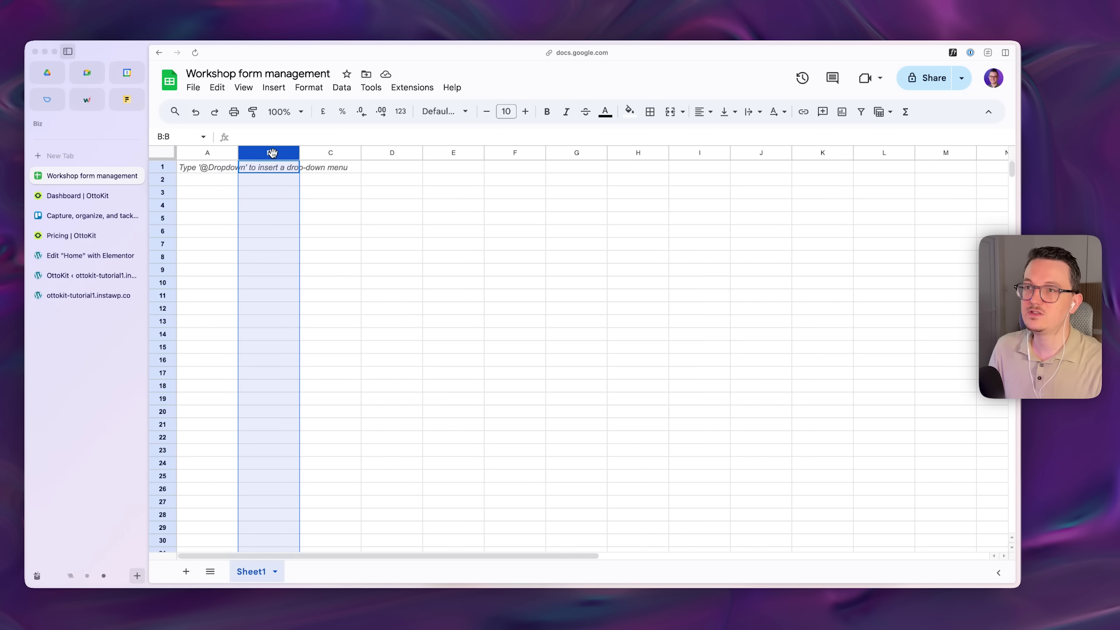
click(330, 152)
click(394, 152)
click(207, 205)
click(222, 171)
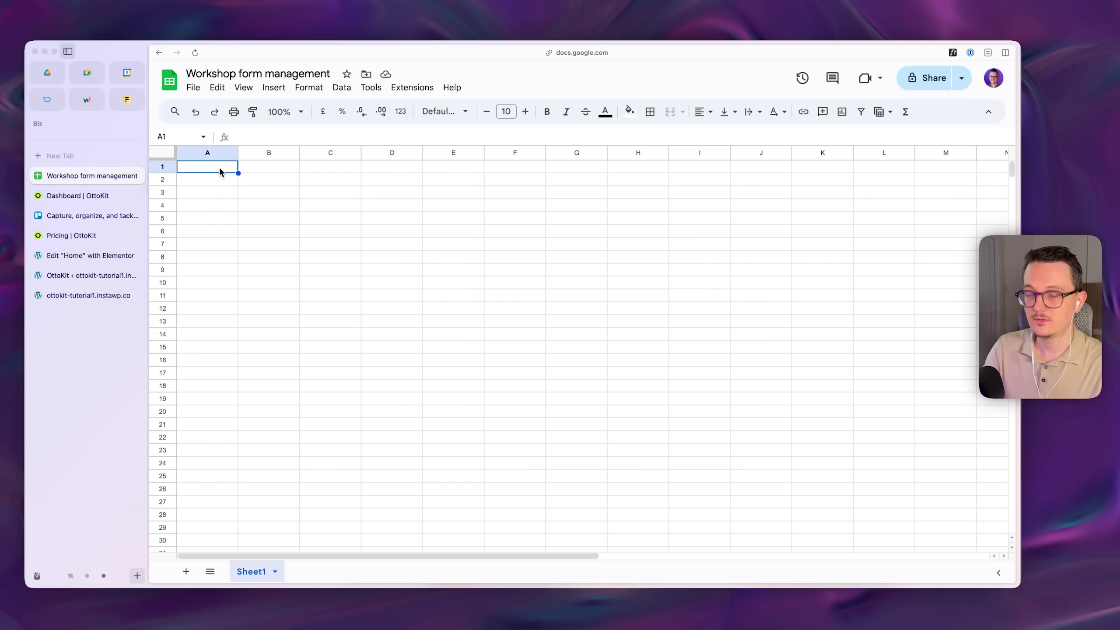
double_click(220, 169)
text(@drop)
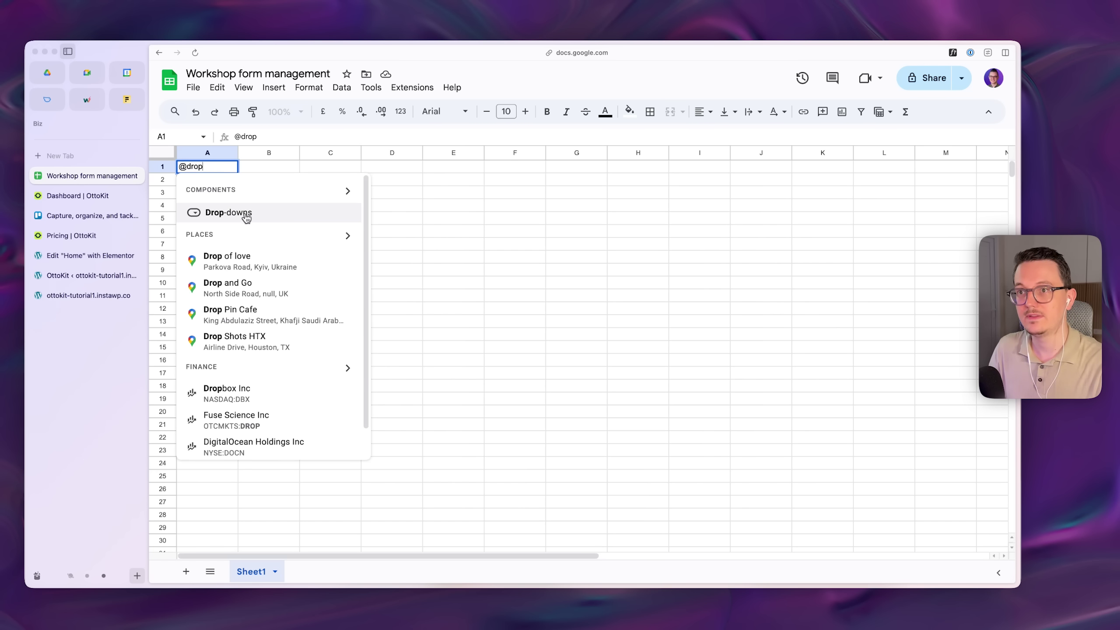
click(246, 215)
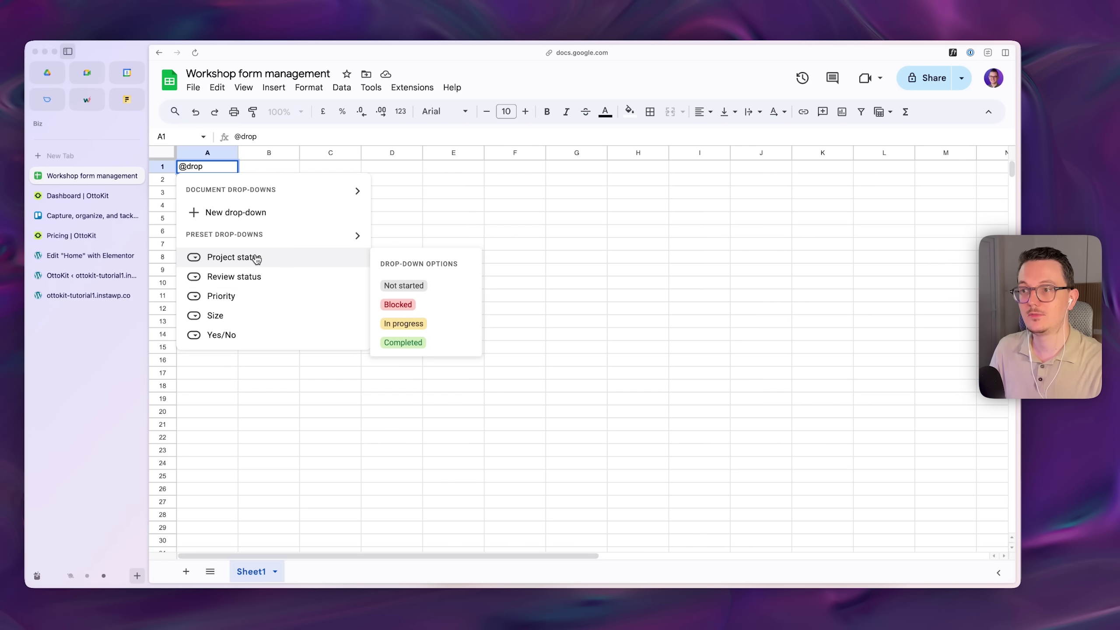
click(253, 303)
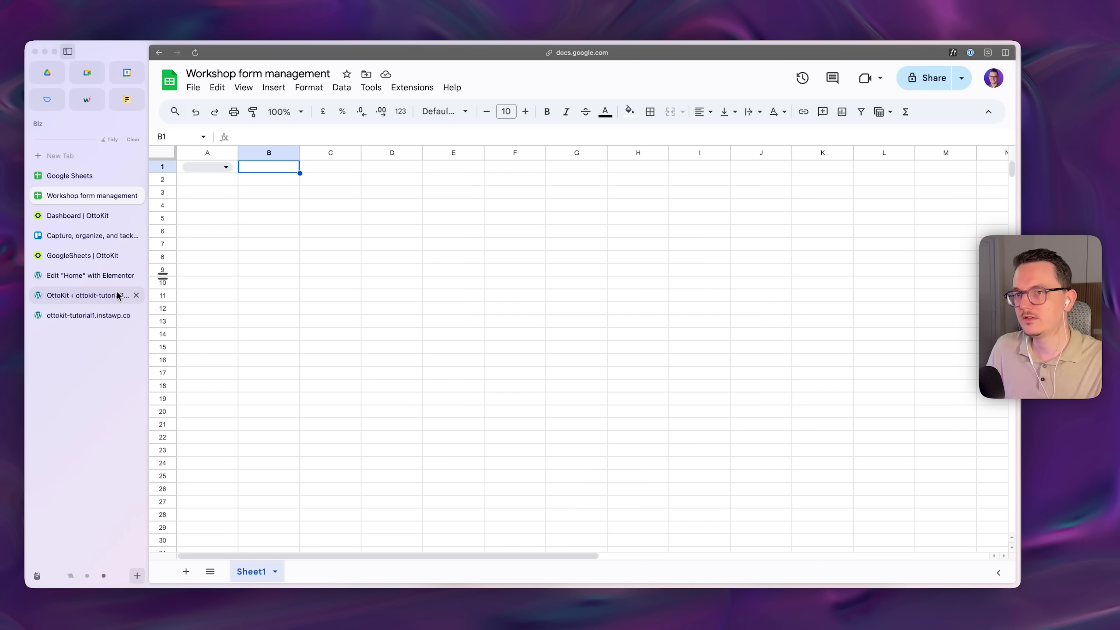
- Enter the headers Name, Email, Type and Message in B1 through E1
click(111, 276)
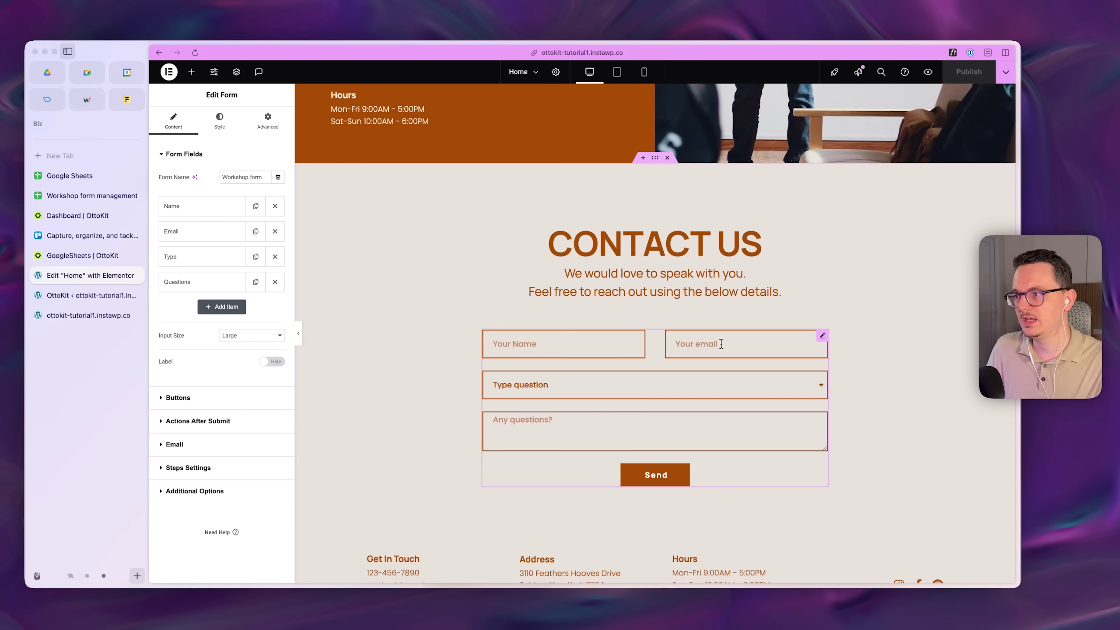
click(82, 196)
text(Name)
key(Tab)
text(Email)
key(Tab)
text(Type)
key(Tab)
text(Message)
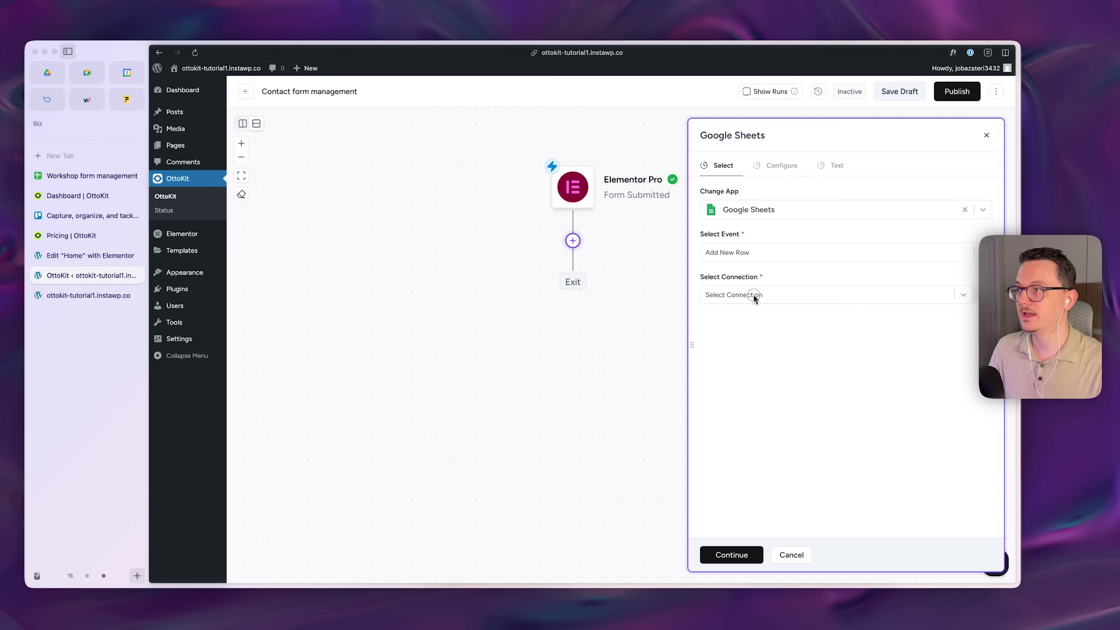
- Start creating a new Google connection for the OttoKit Google Sheets step
click(754, 295)
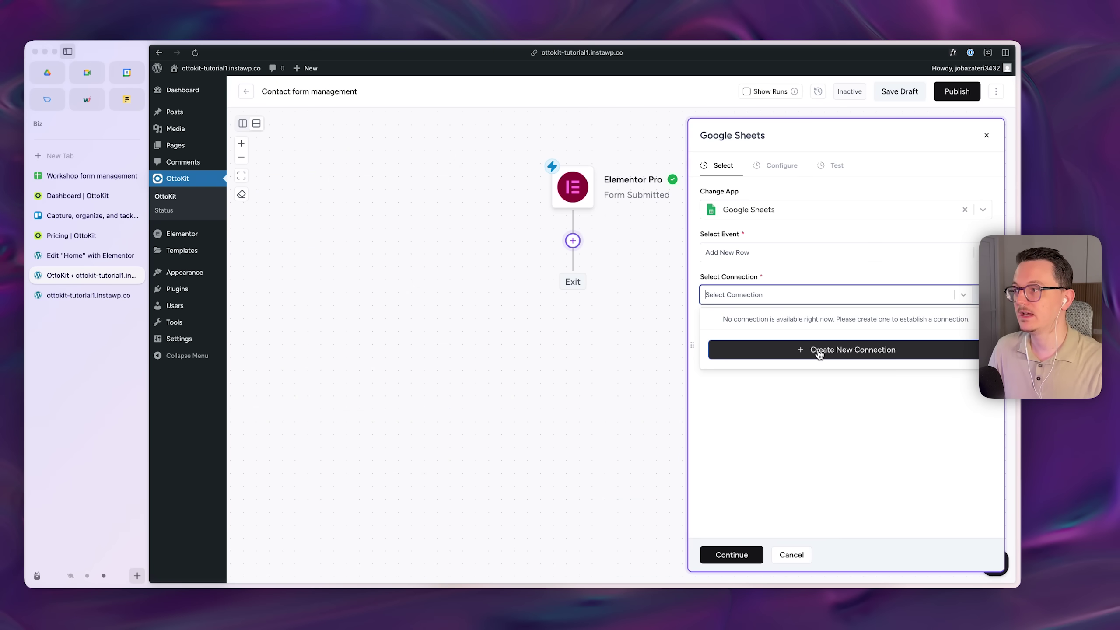
click(819, 351)
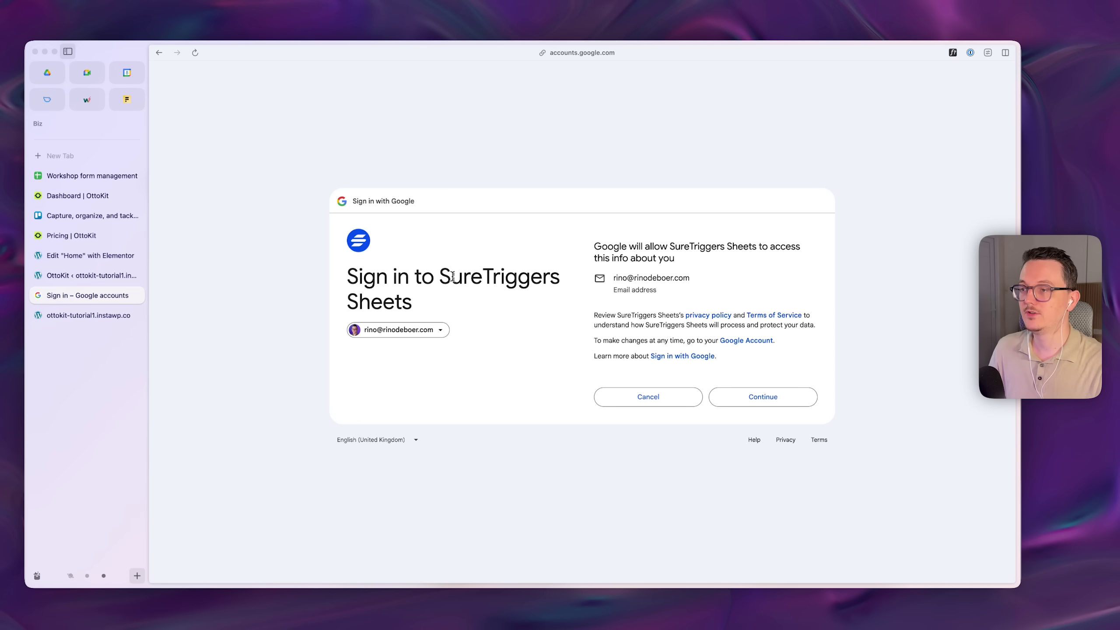
drag(451, 277, 545, 280)
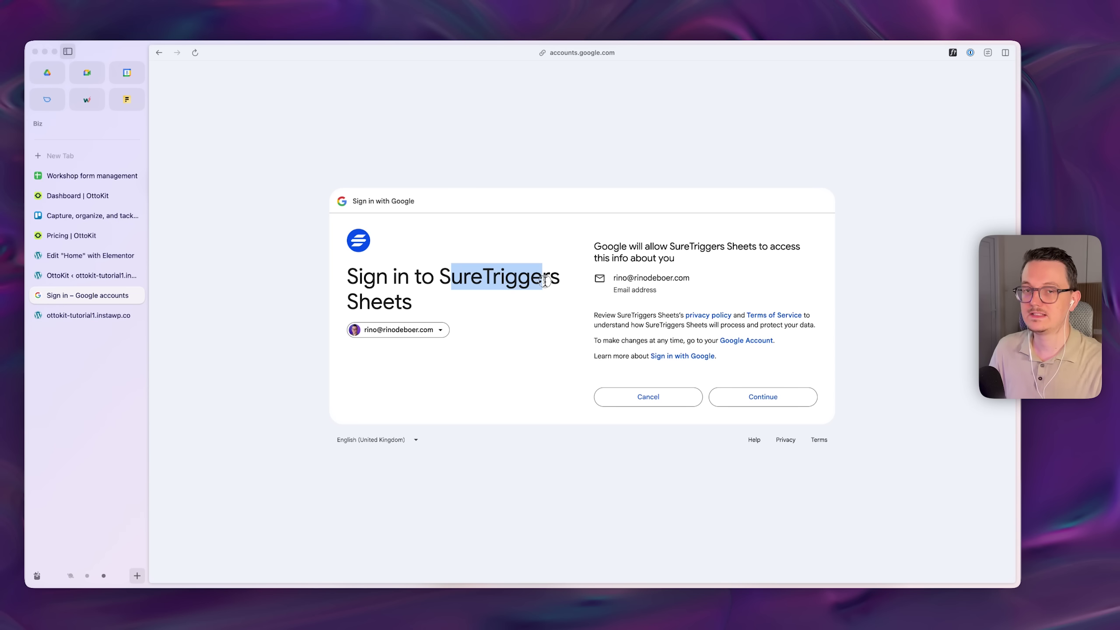
- Grant SureTriggers Sheets full access to Google Drive and Sheets in the sign-in flow
click(62, 238)
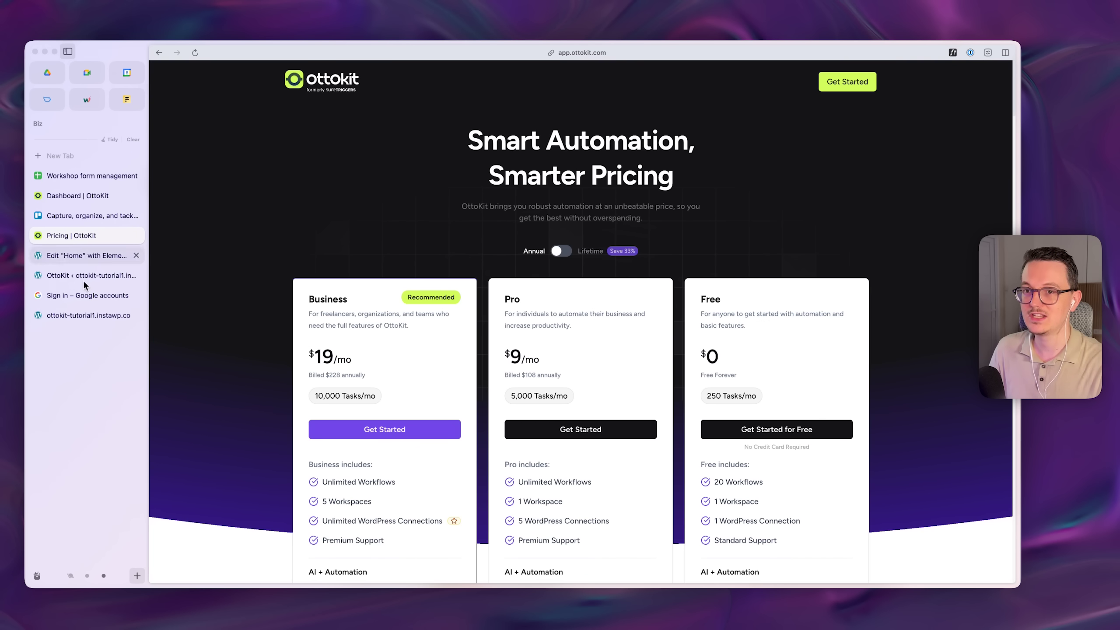
click(111, 295)
click(751, 398)
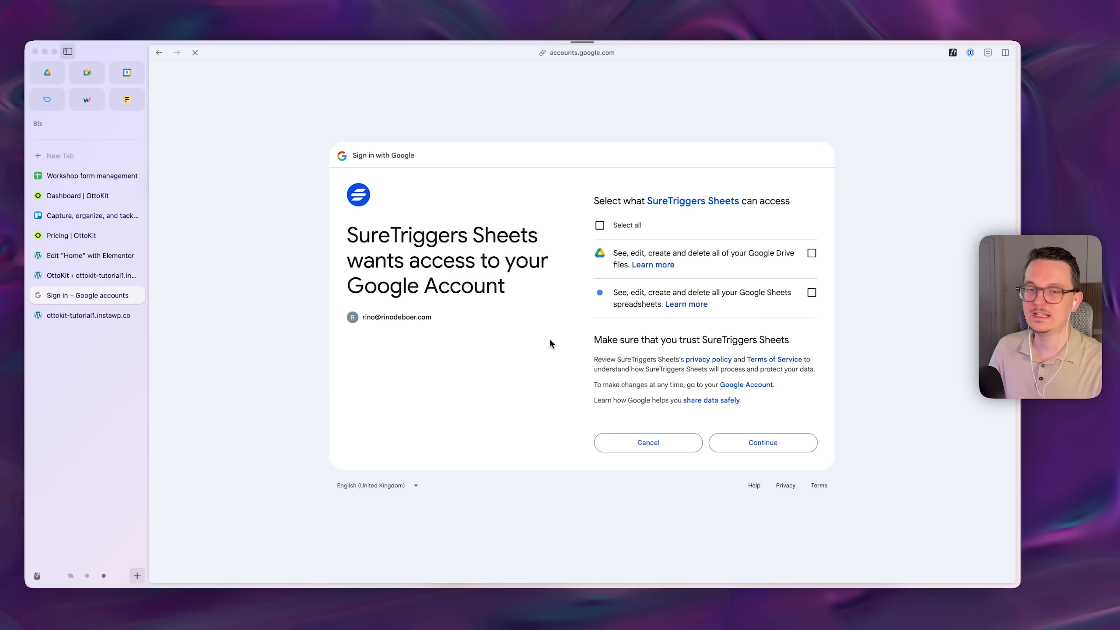
click(600, 225)
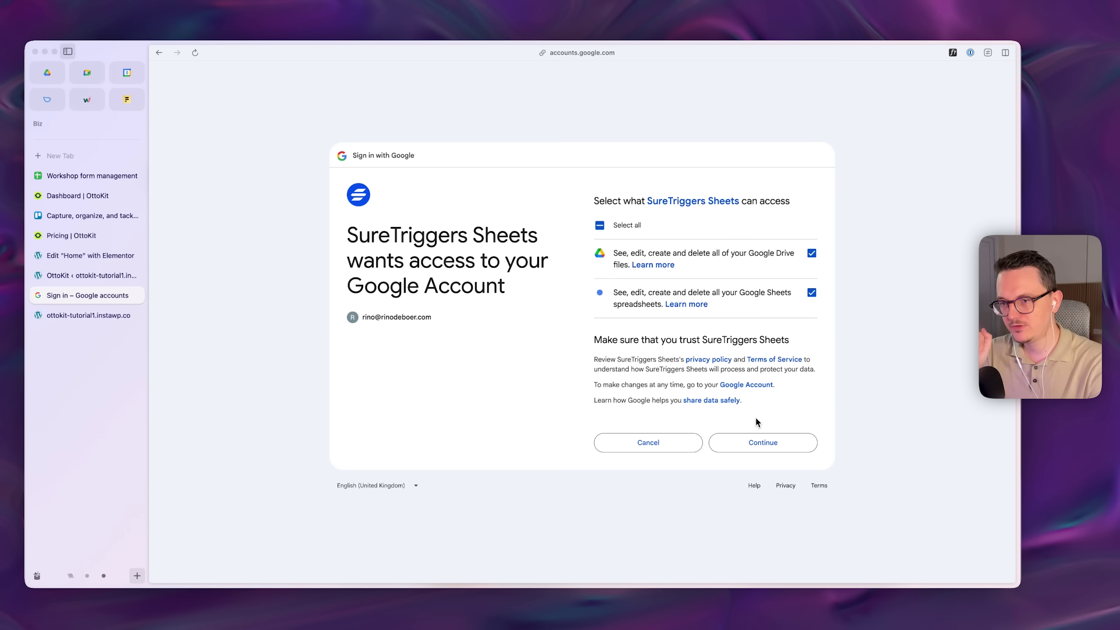
click(762, 442)
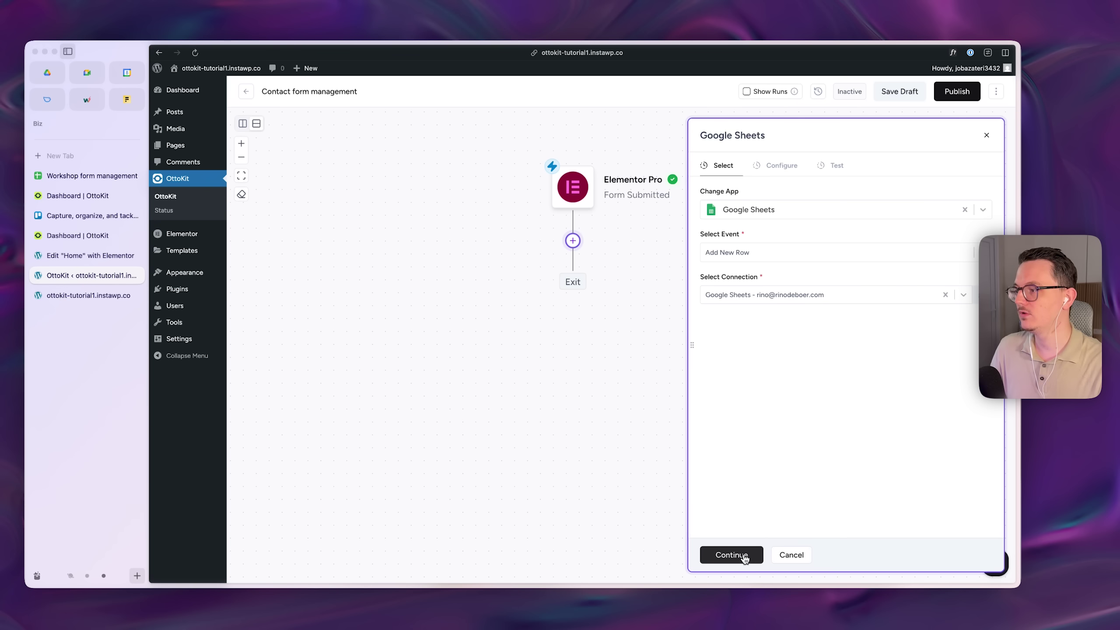
- Point the step at the Workshop form management spreadsheet and its Sheet1 worksheet
click(745, 556)
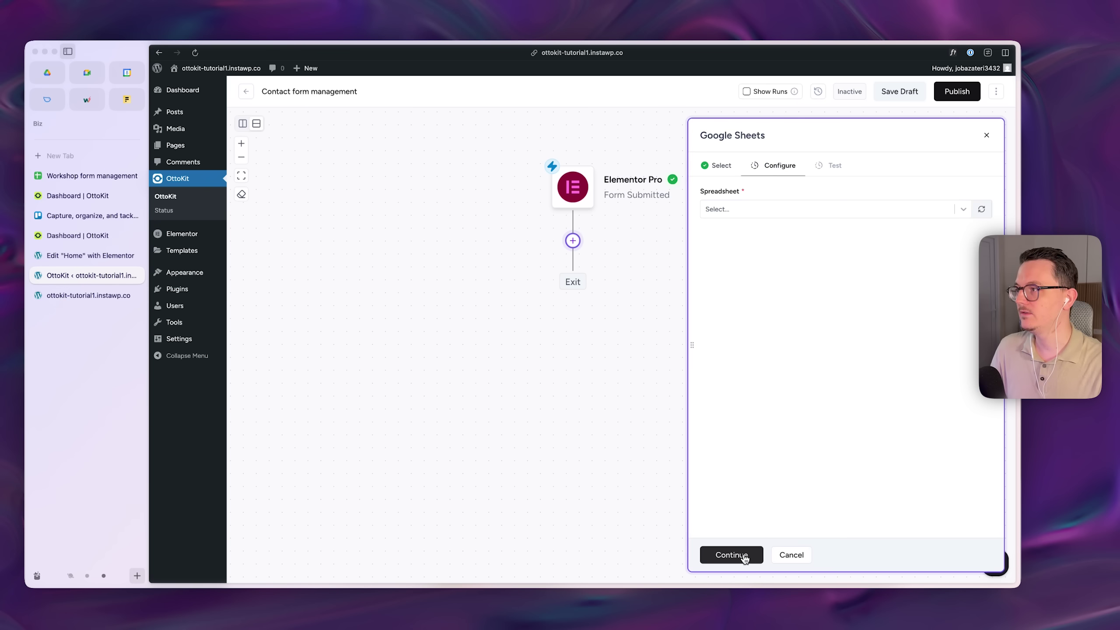
click(734, 207)
text(workshop)
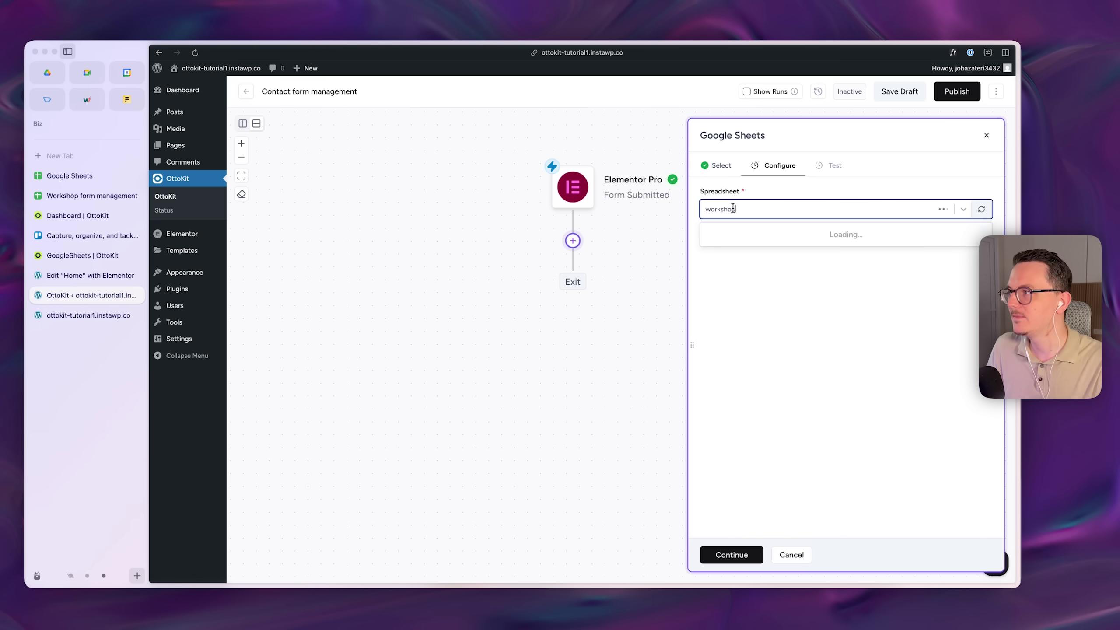
click(783, 234)
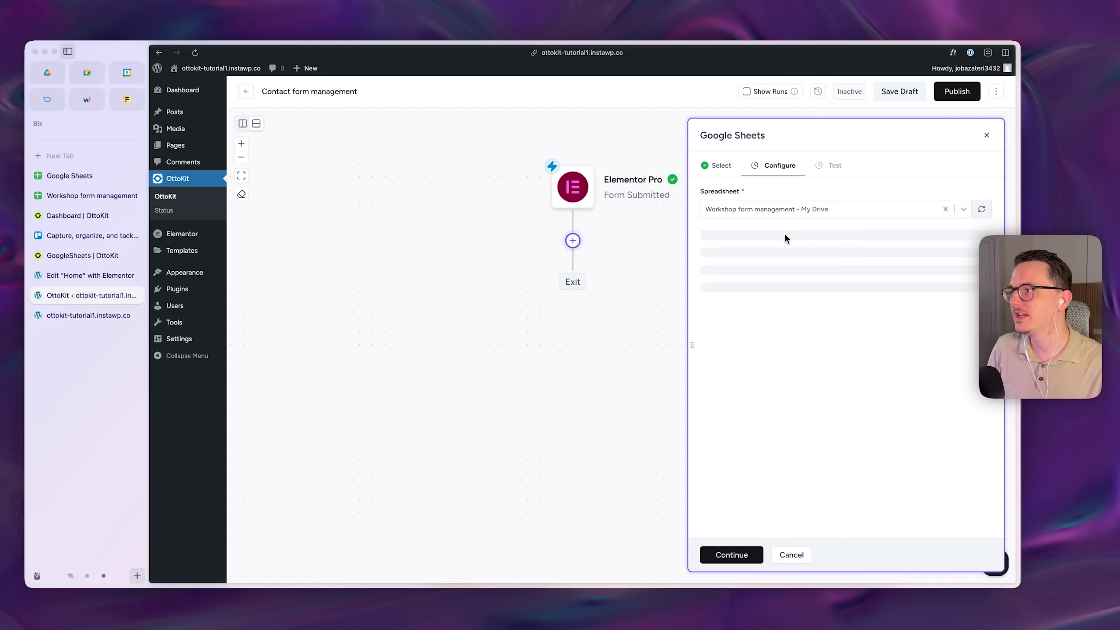
click(745, 250)
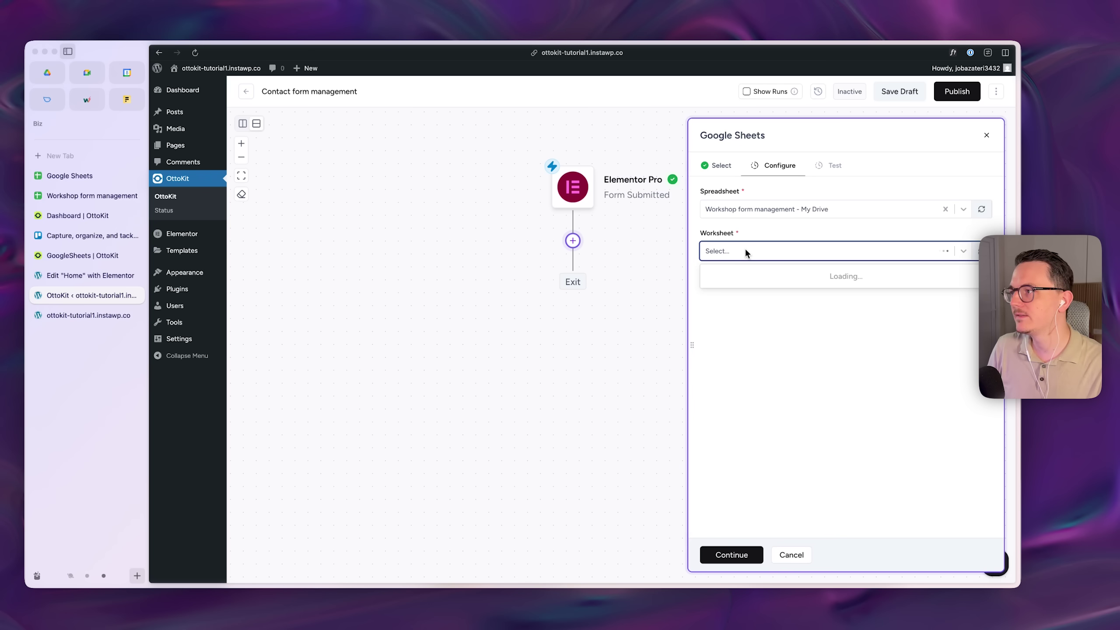
click(740, 276)
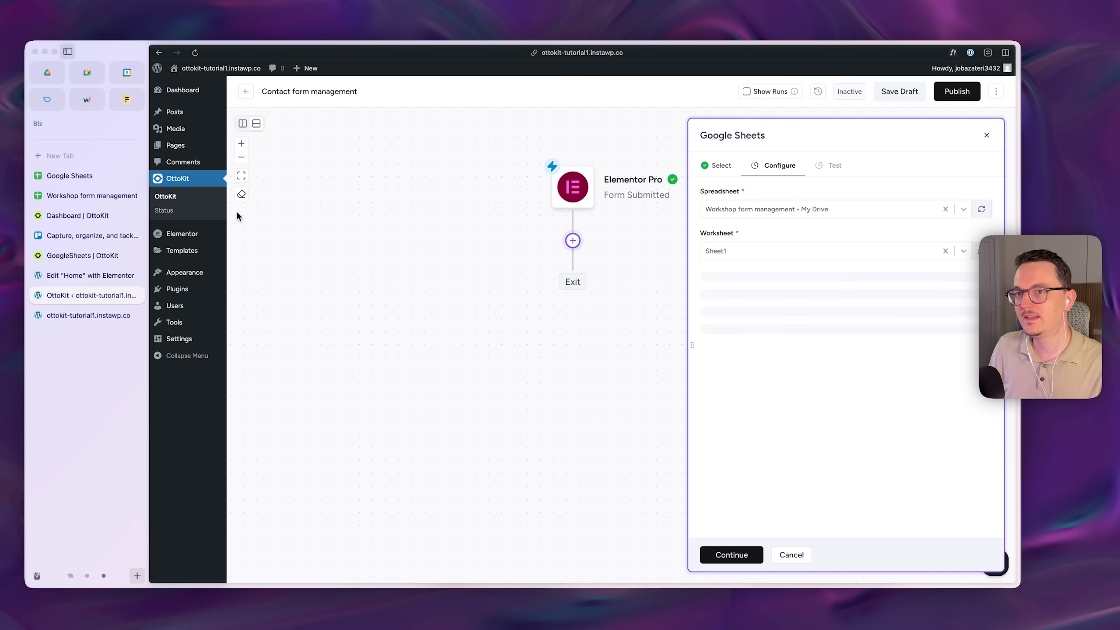
- Check the sheet's column headers, then begin the Name mapping with @
click(74, 196)
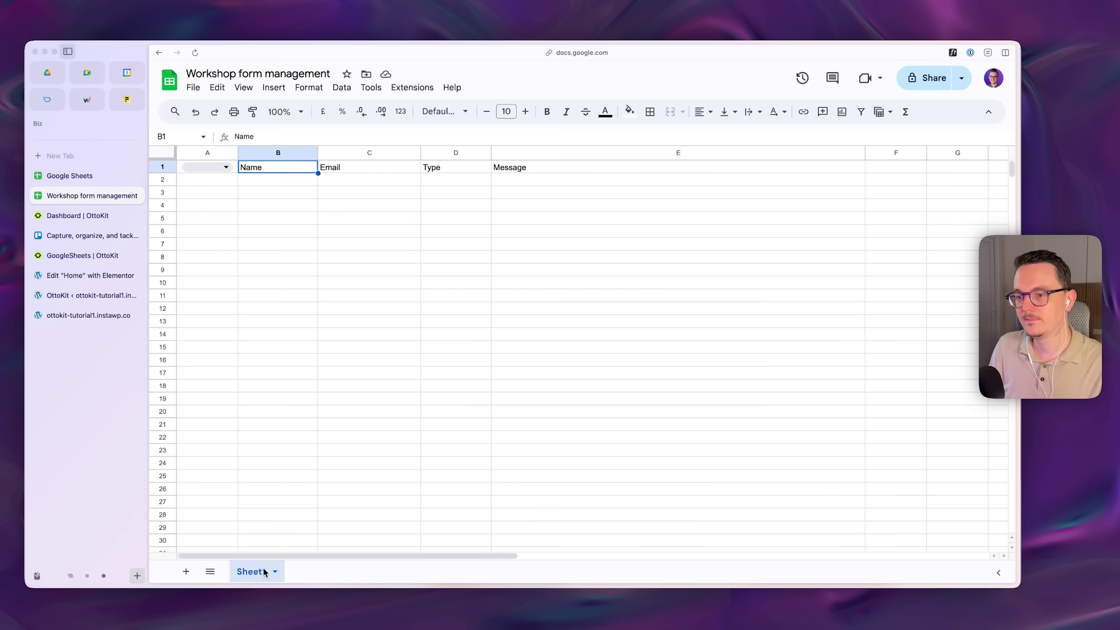
click(93, 295)
click(745, 327)
text(@)
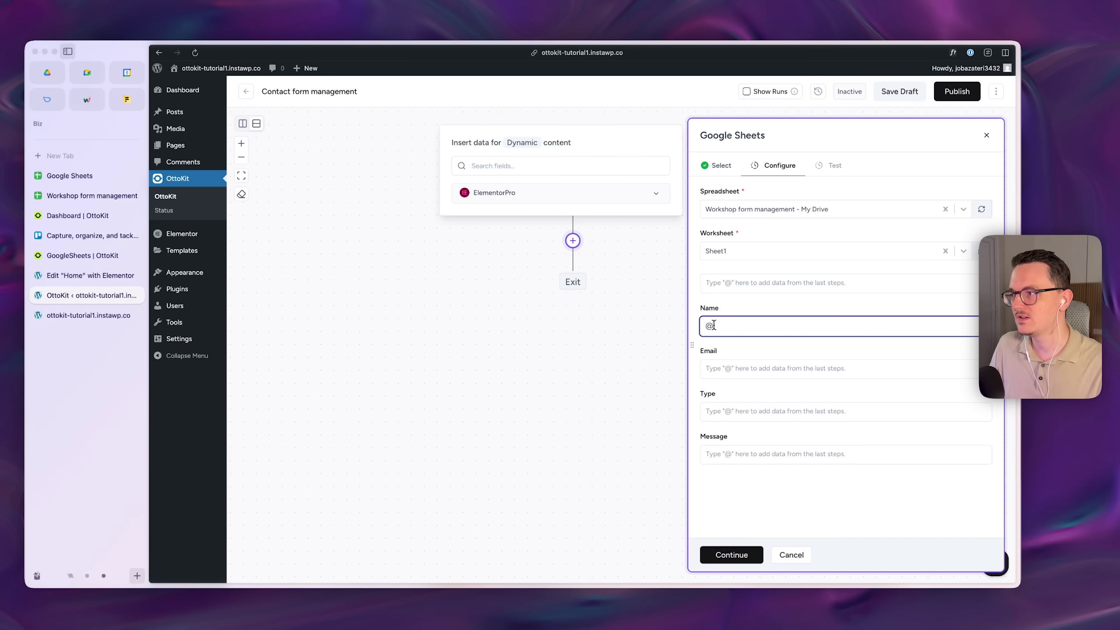
- Map the Elementor Pro Name and Email fields into the Name and Email columns, then continue to testing
click(513, 197)
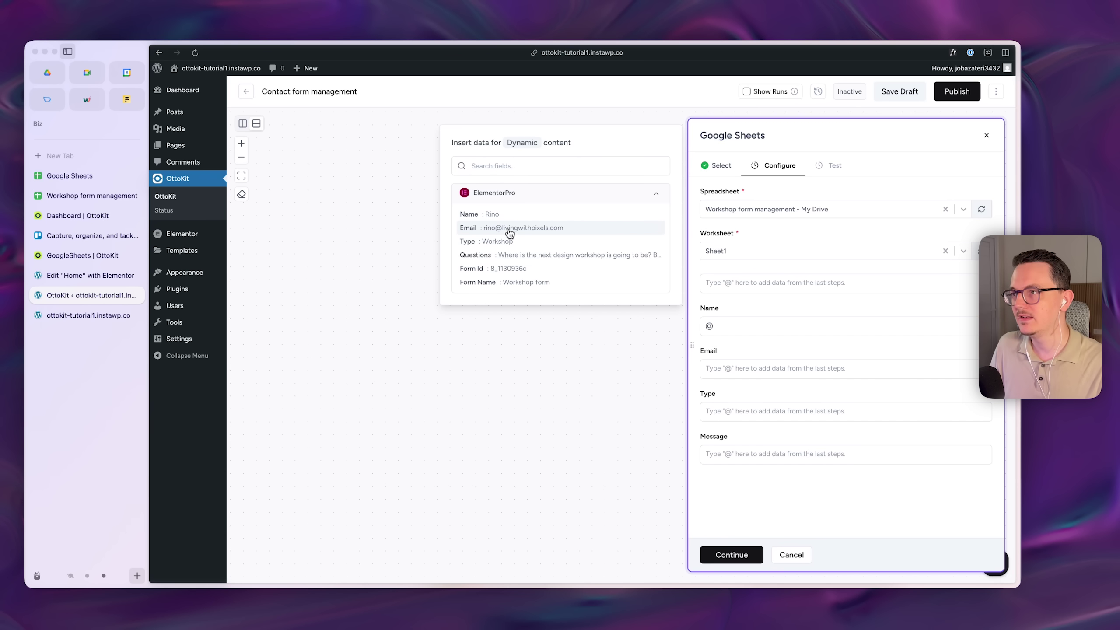
click(494, 215)
click(750, 372)
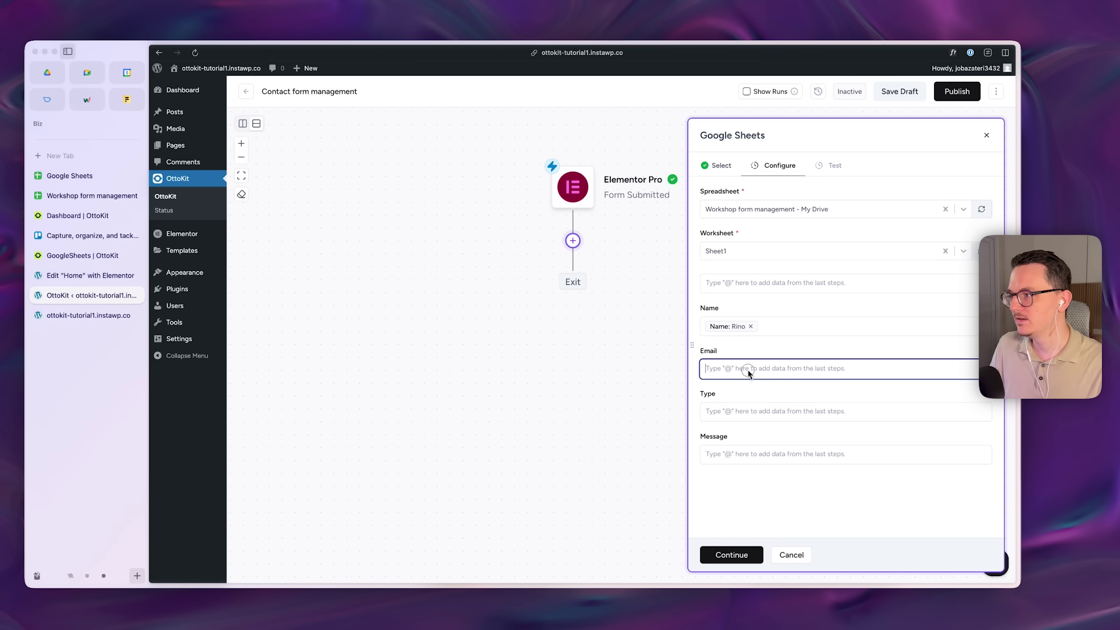
text(@)
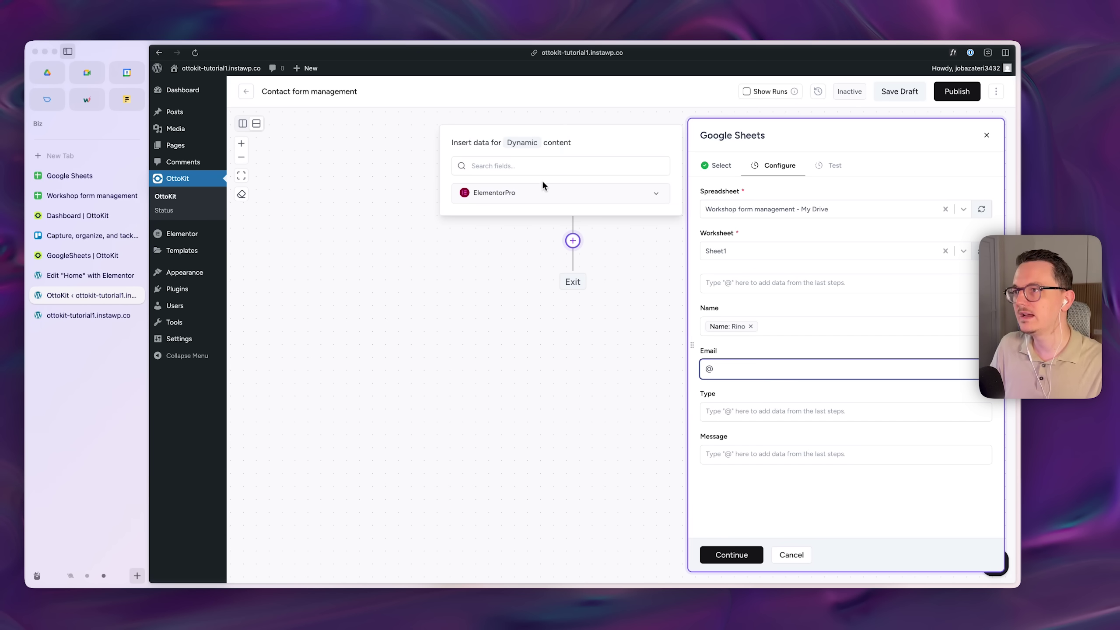
click(515, 194)
click(523, 228)
click(739, 405)
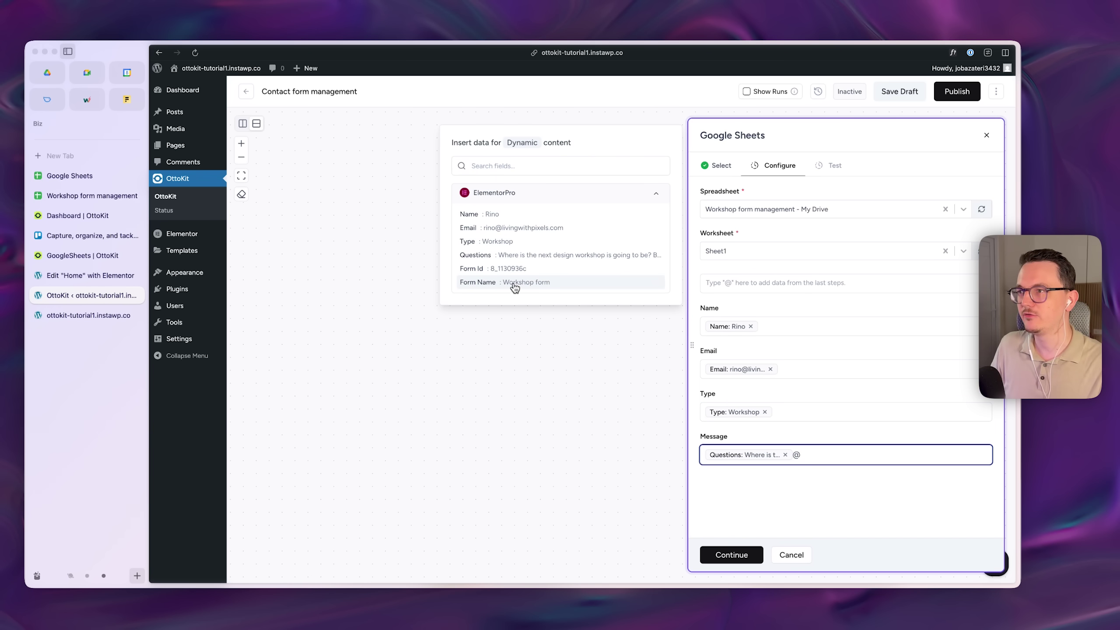
click(776, 434)
click(750, 555)
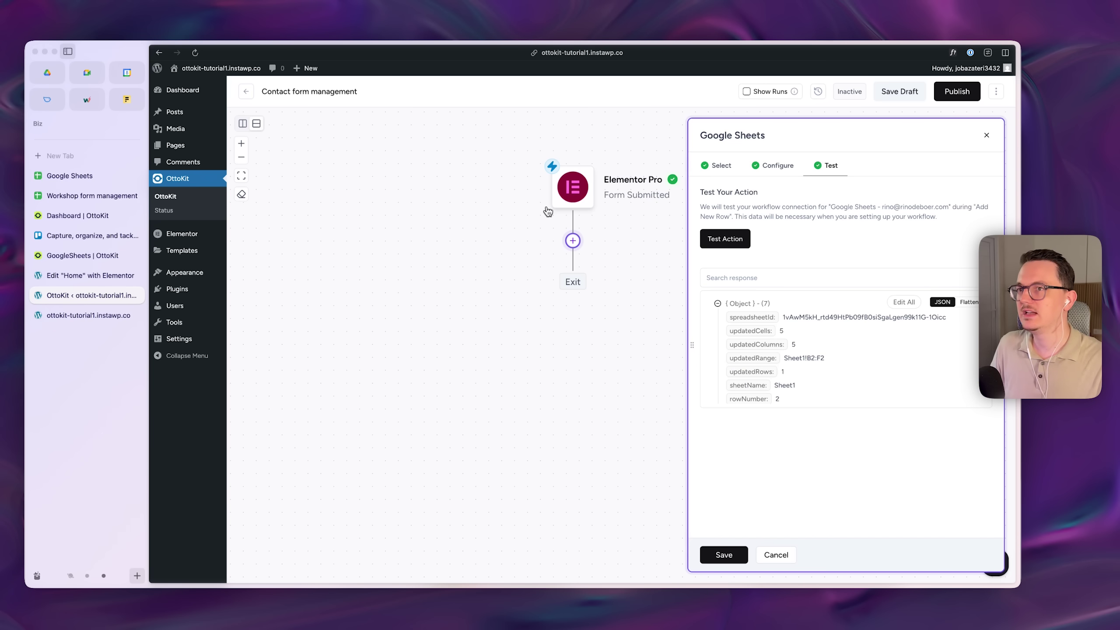
- Set row 2's priority chip to Normal and inspect B2, C2 and F2 for shifted values
click(98, 198)
key(Down)
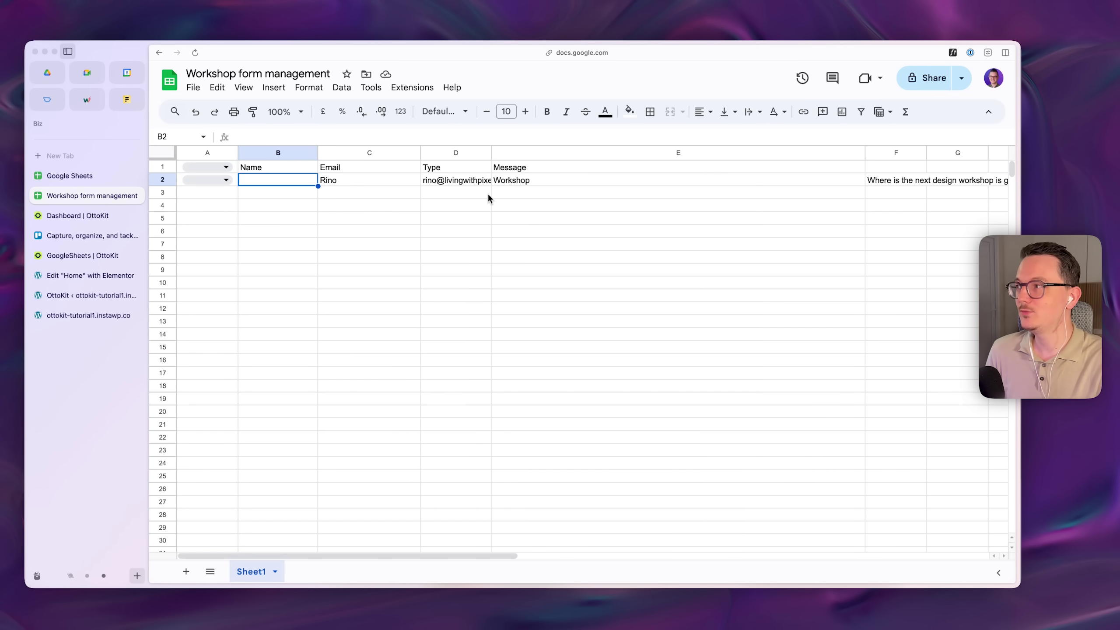
click(226, 179)
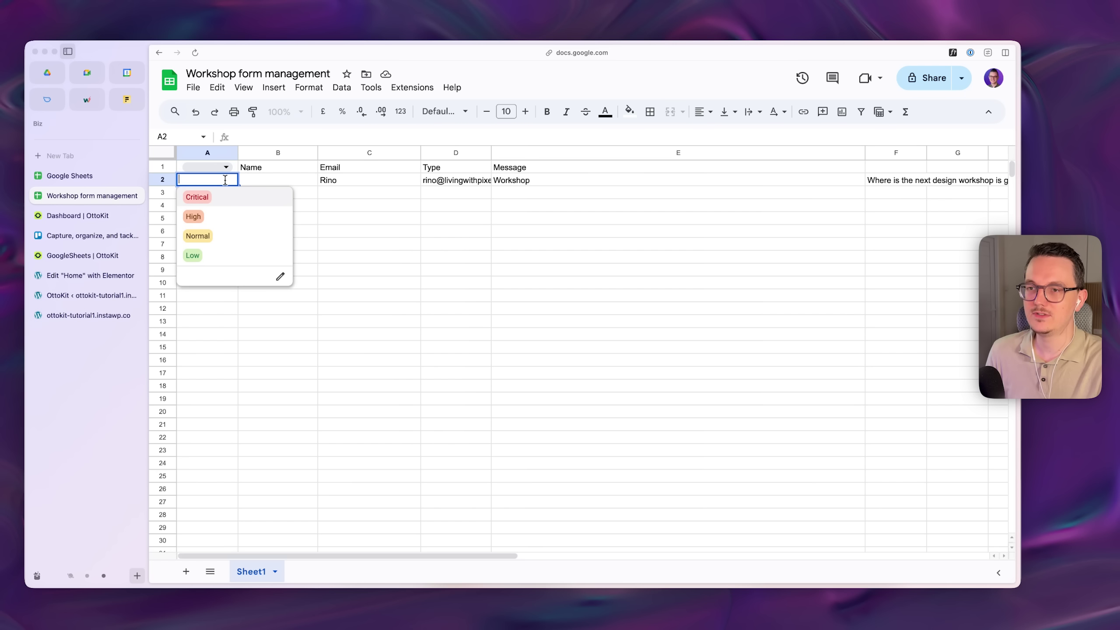
click(224, 237)
click(270, 182)
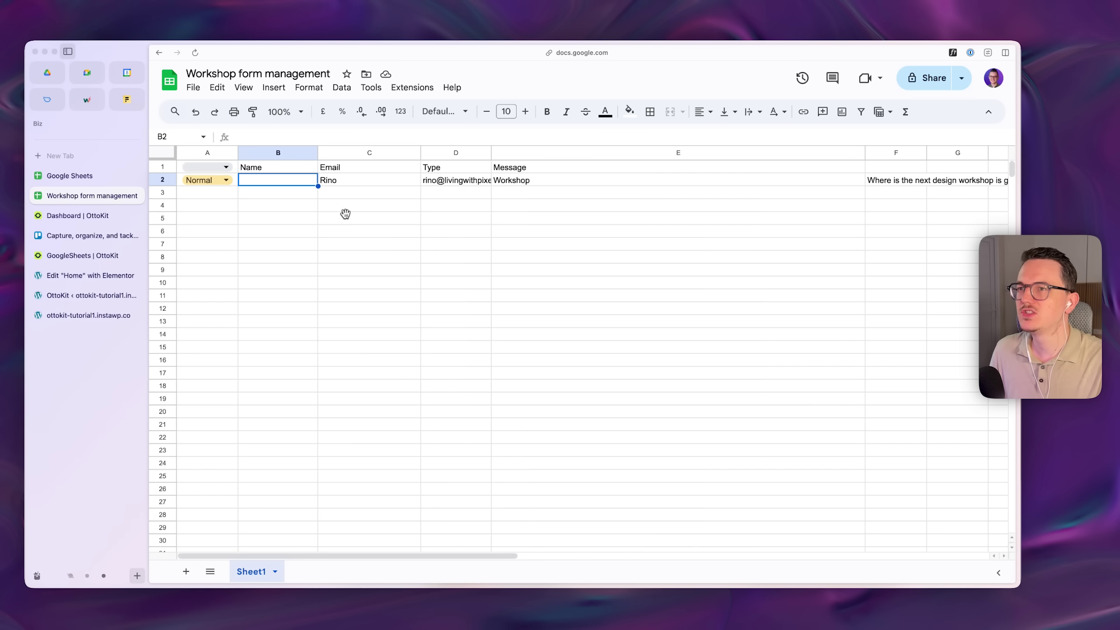
click(341, 180)
click(357, 180)
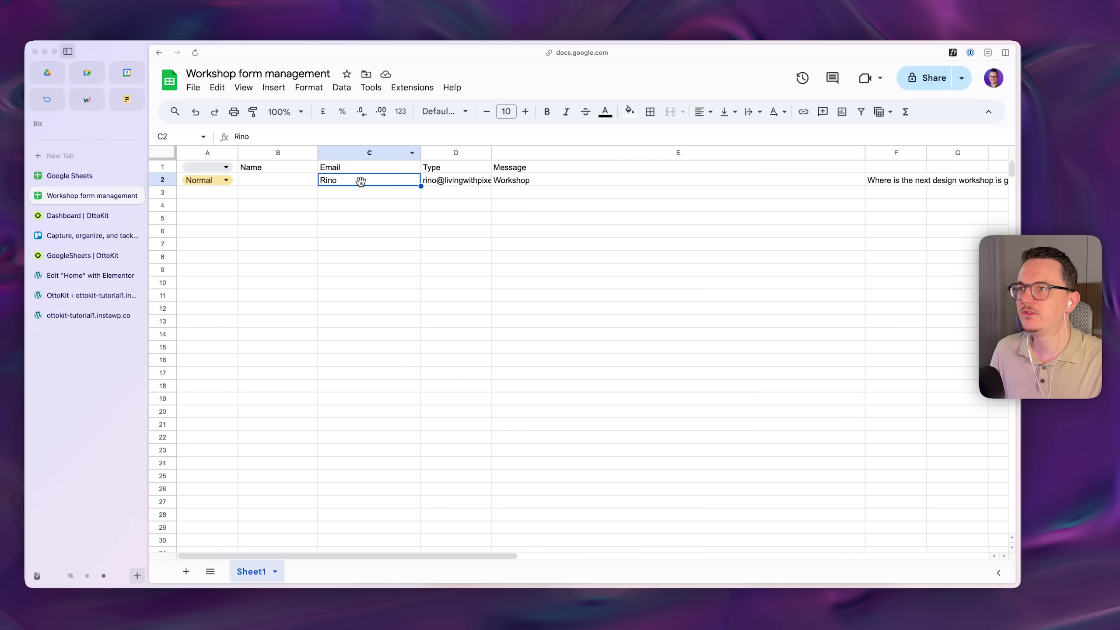
click(886, 177)
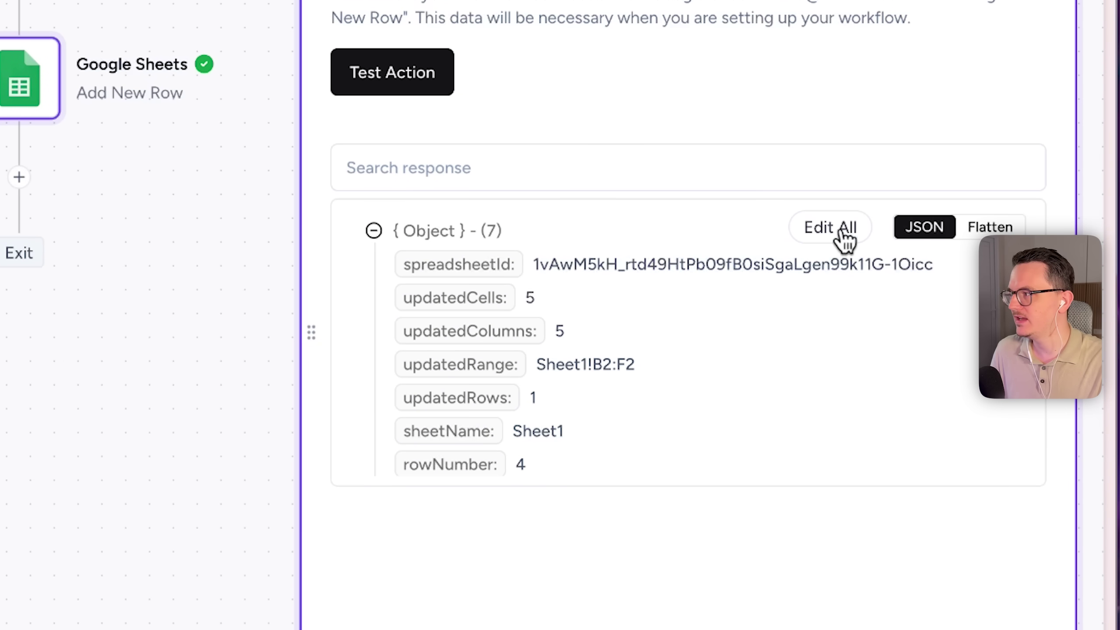
- Edit the test response's updatedRange from Sheet1!B2:F2 to Sheet1!A3:E3
click(836, 240)
click(613, 372)
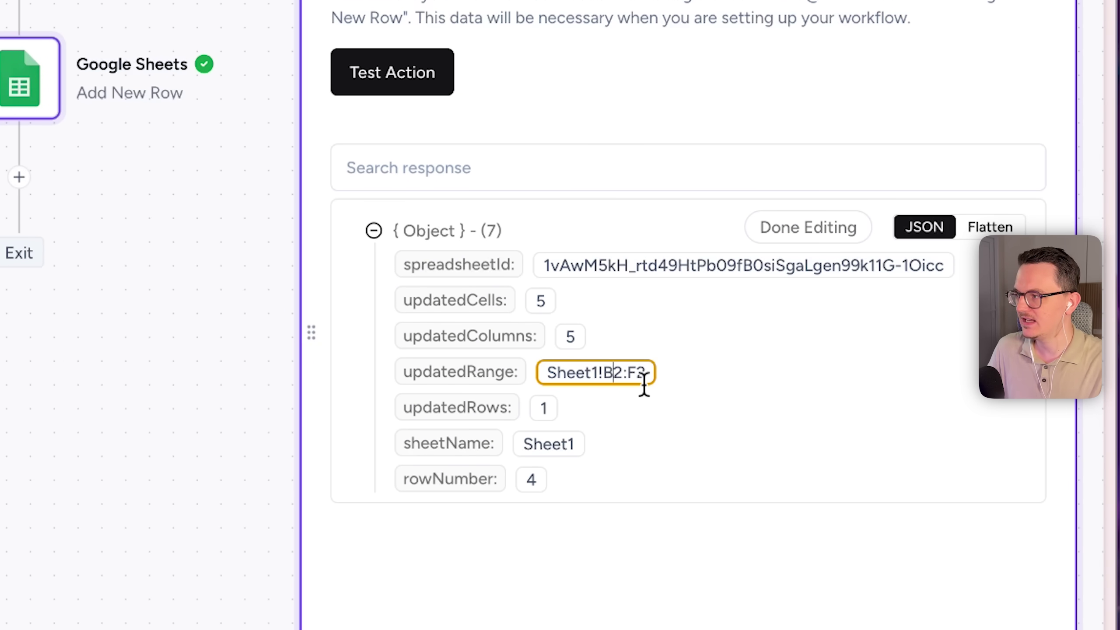
key(BackSpace)
text(A)
key(Right)
key(Right)
key(Right)
key(BackSpace)
text(E)
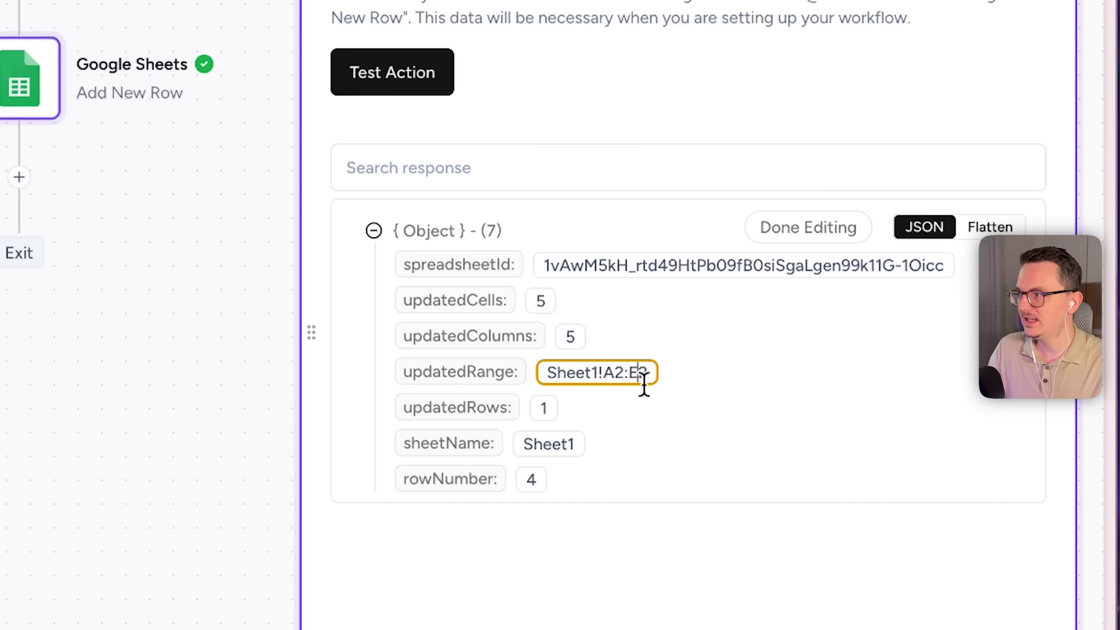
key(Left)
key(Left)
key(Left)
key(Left)
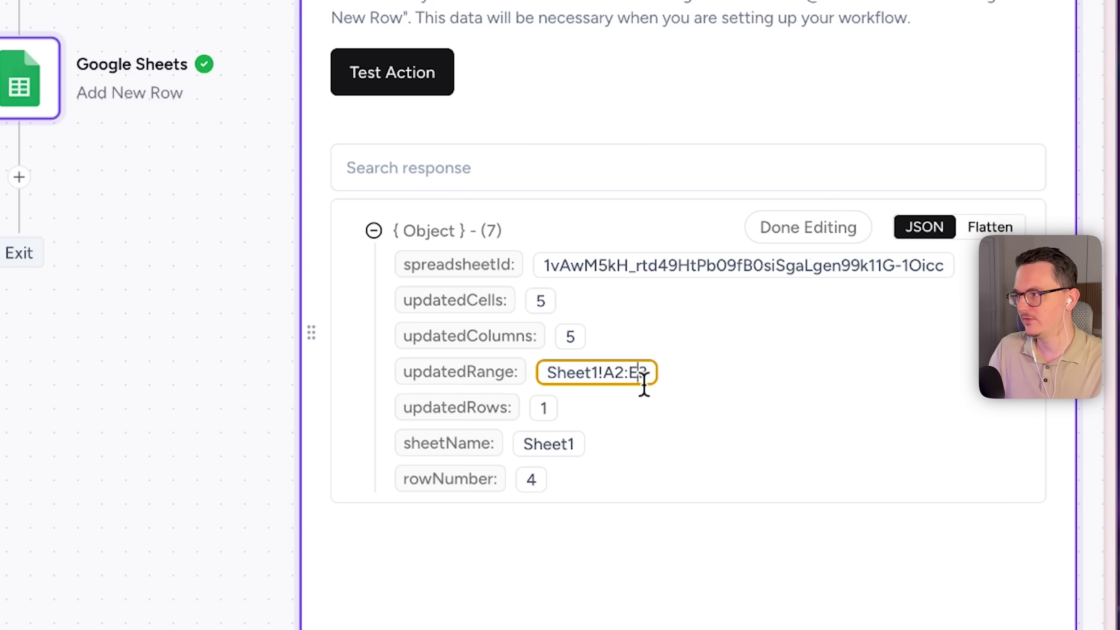
key(Delete)
text(3)
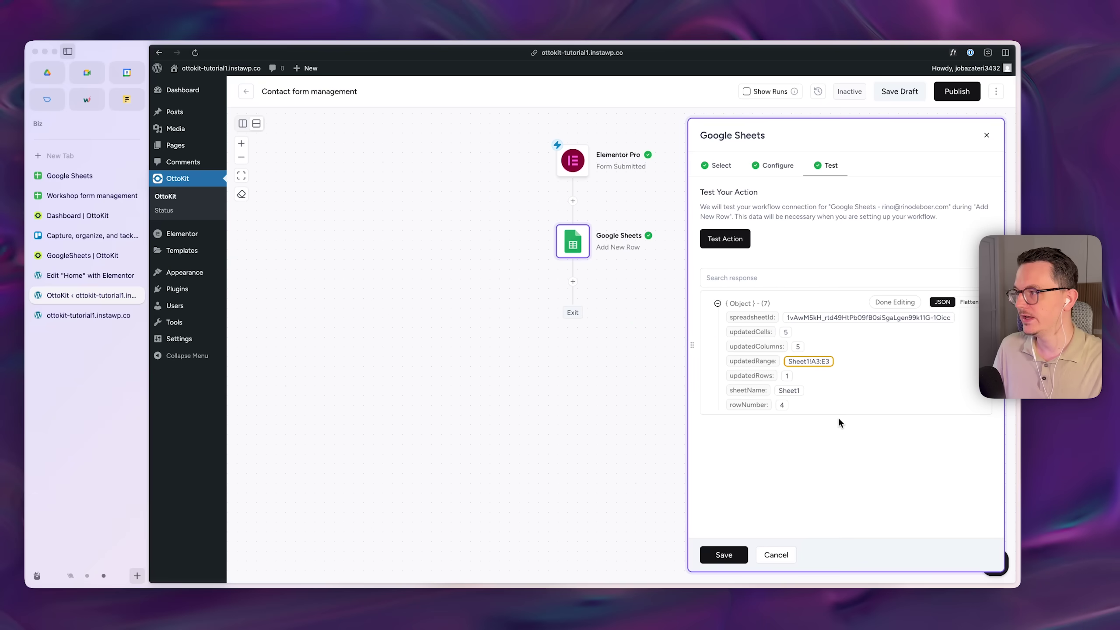
key(ctrl+Tab)
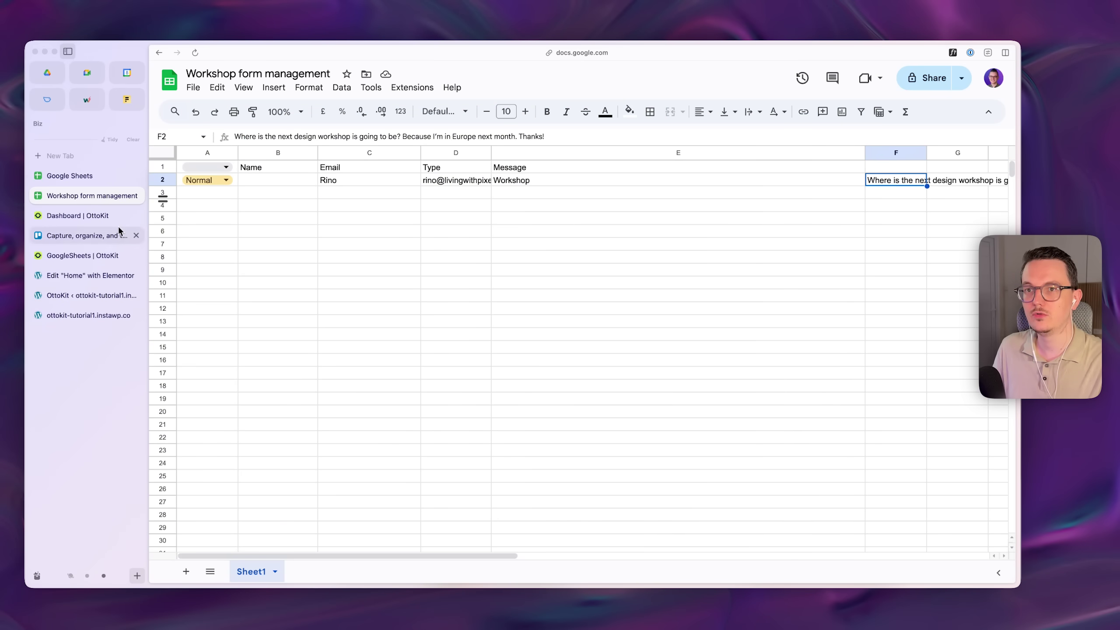
- Finish editing, rerun the add-row test, and confirm row 3 aligns under Name, Email, Type and Message
click(96, 295)
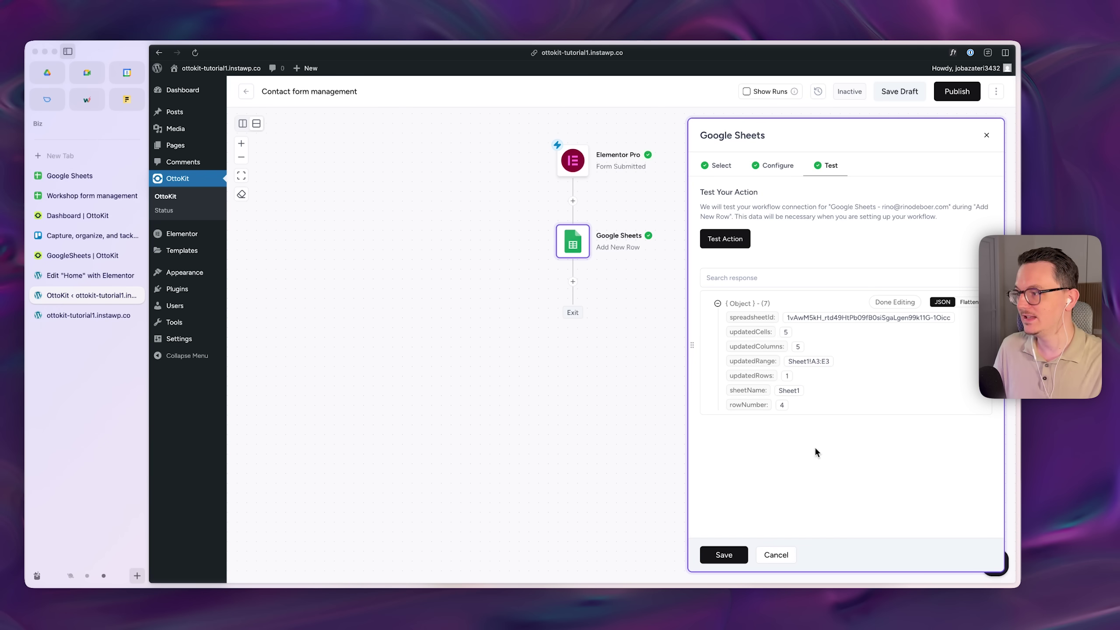
click(907, 303)
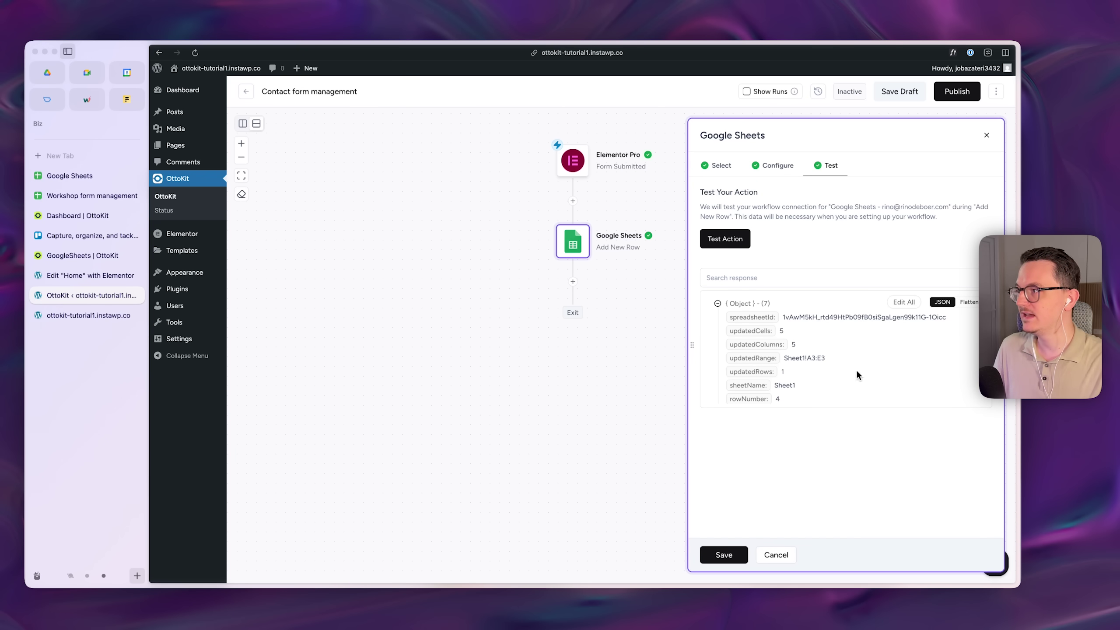
click(735, 242)
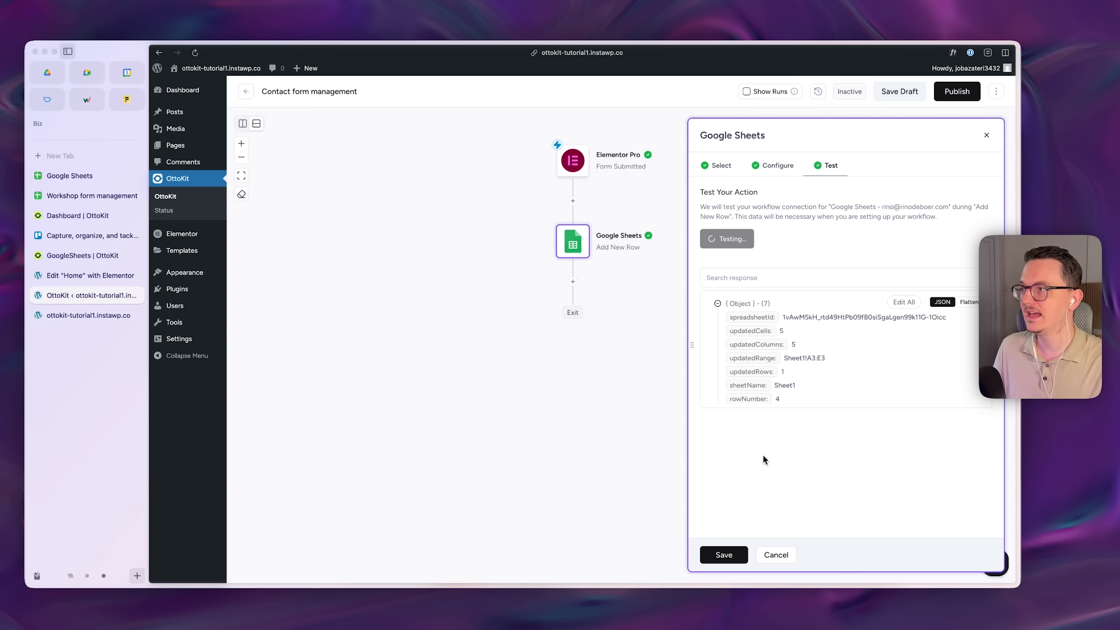
click(78, 196)
click(267, 194)
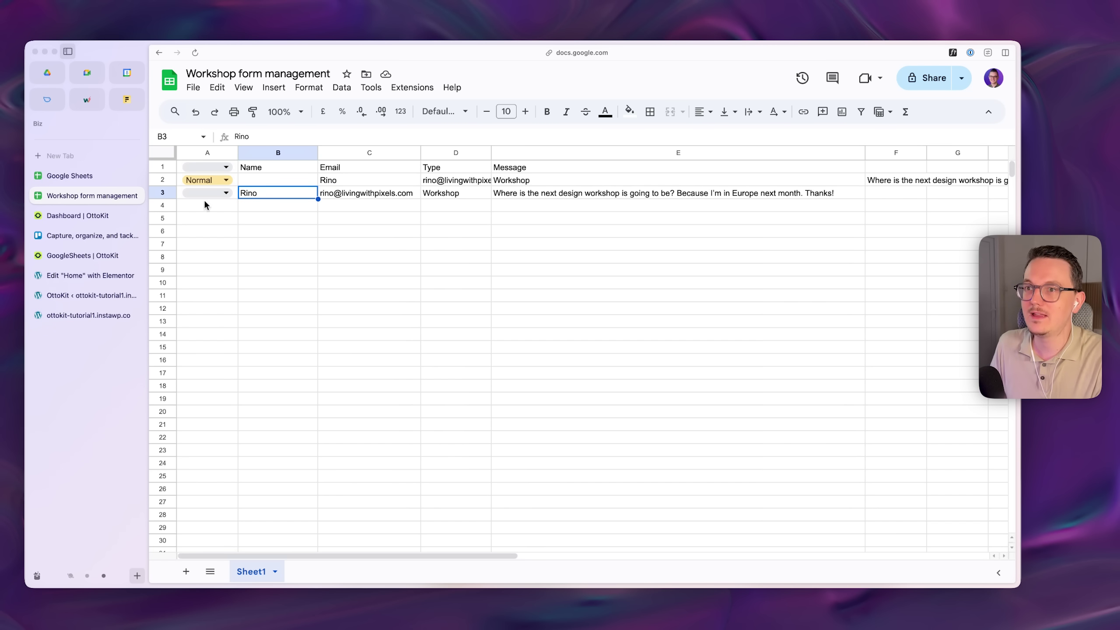
click(214, 193)
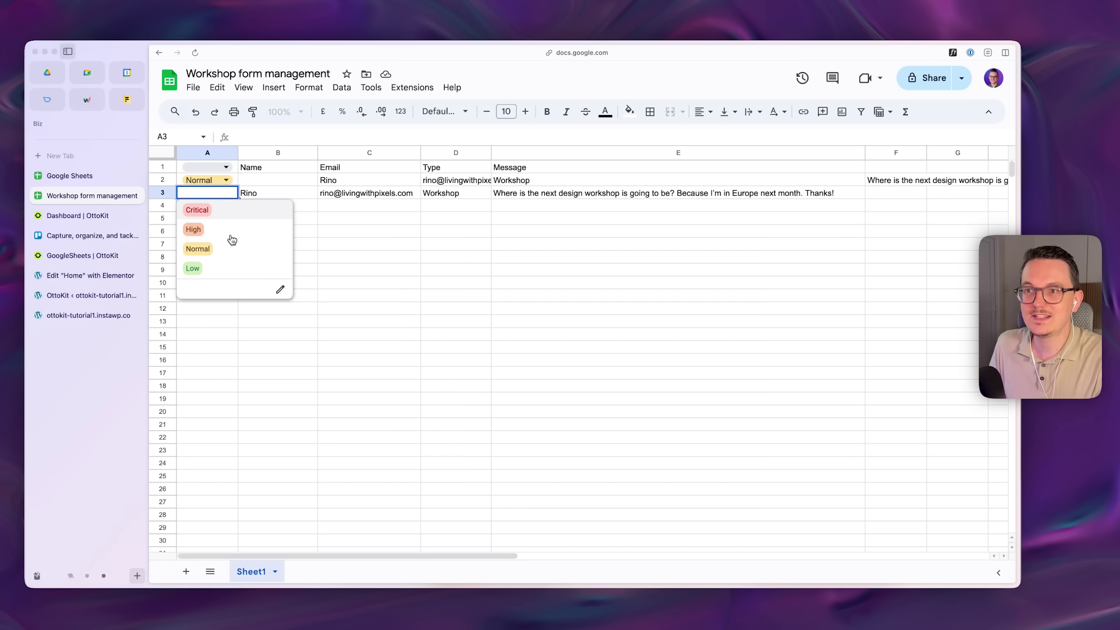
click(272, 194)
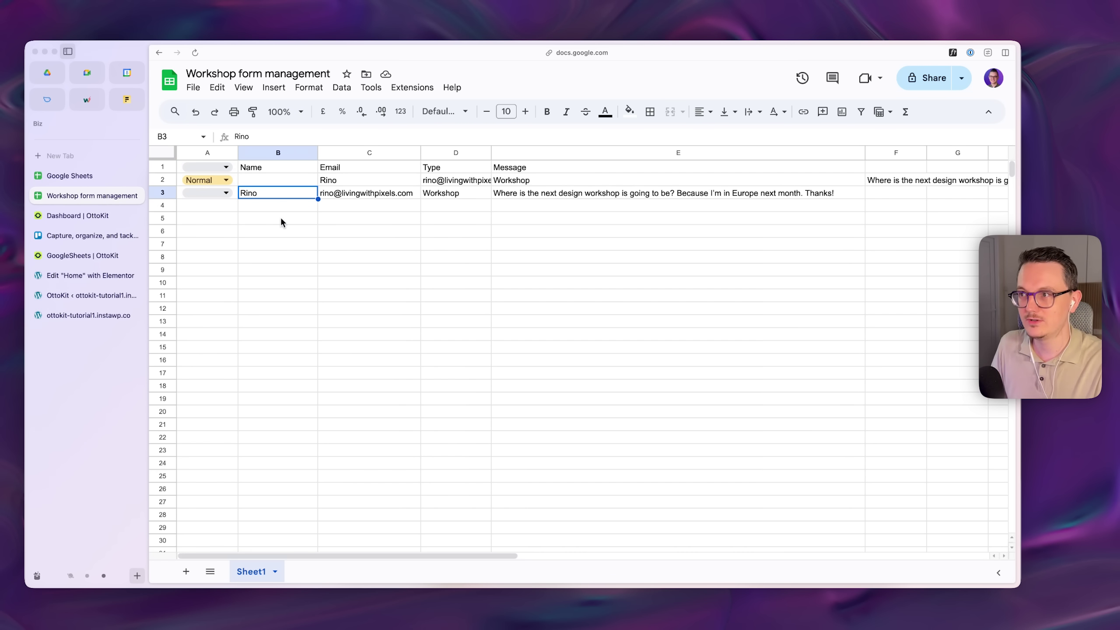
key(ctrl+Tab)
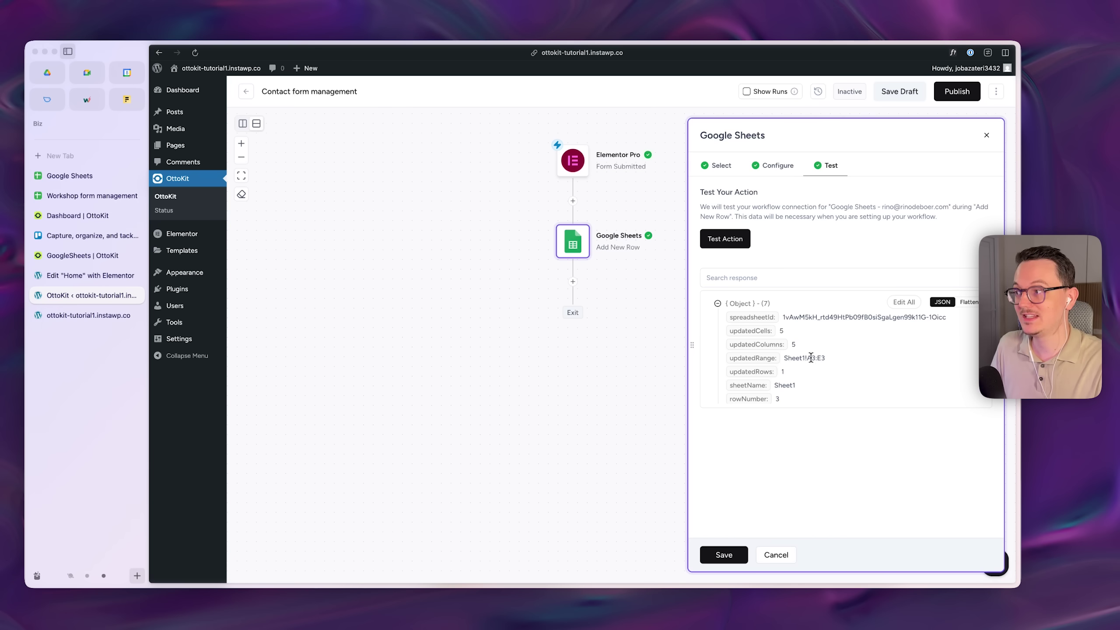
- Rerun the add-row test and verify the name and email in new row 4
click(723, 238)
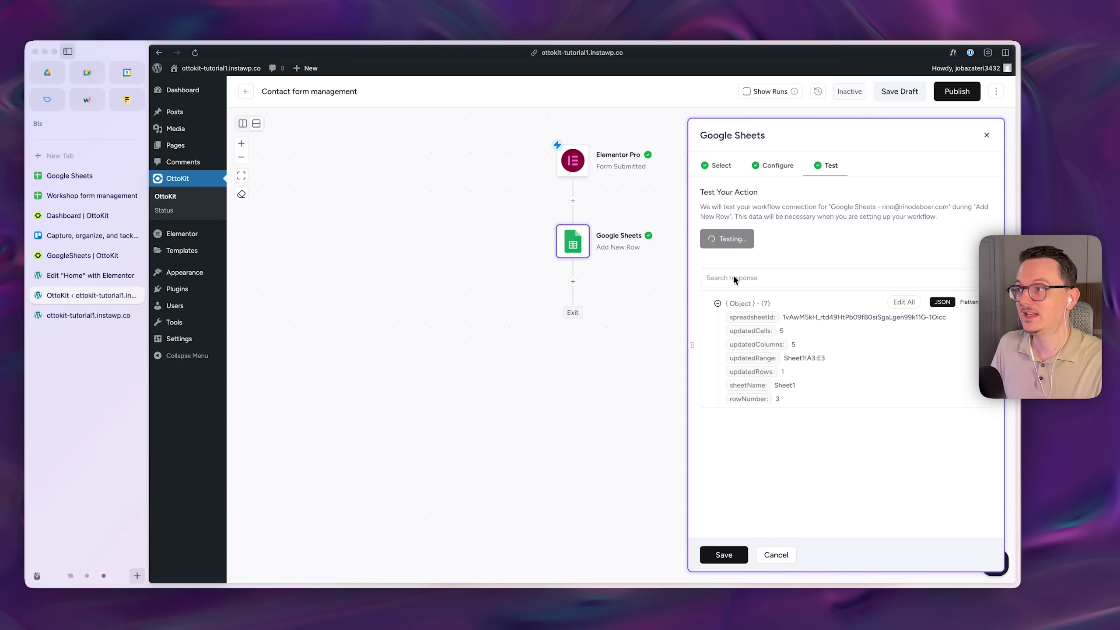
click(83, 195)
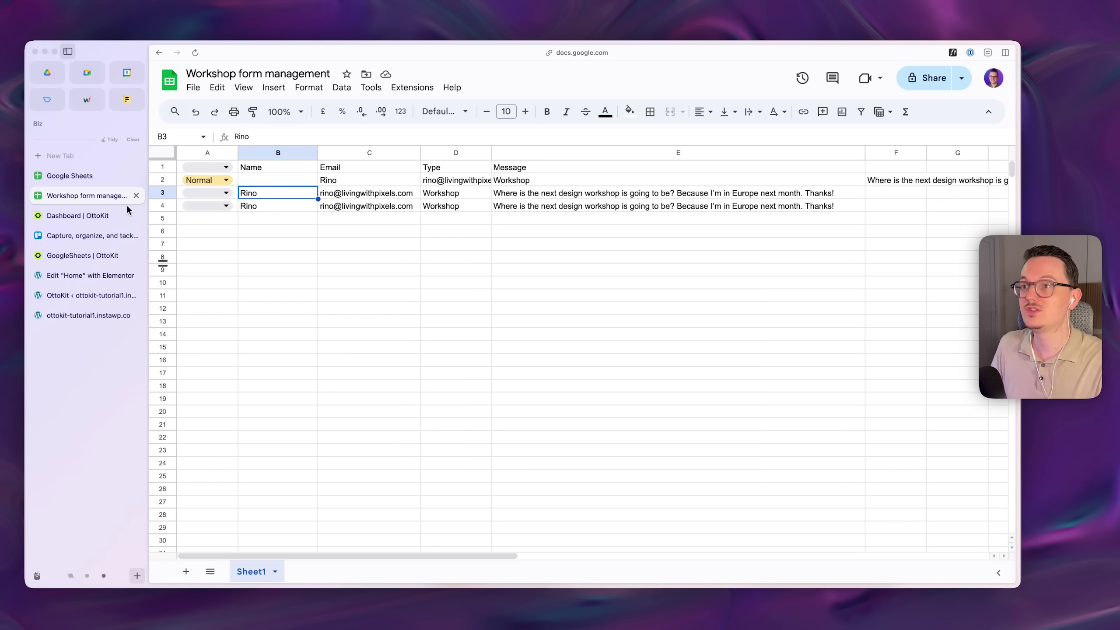
click(299, 206)
click(364, 206)
click(287, 205)
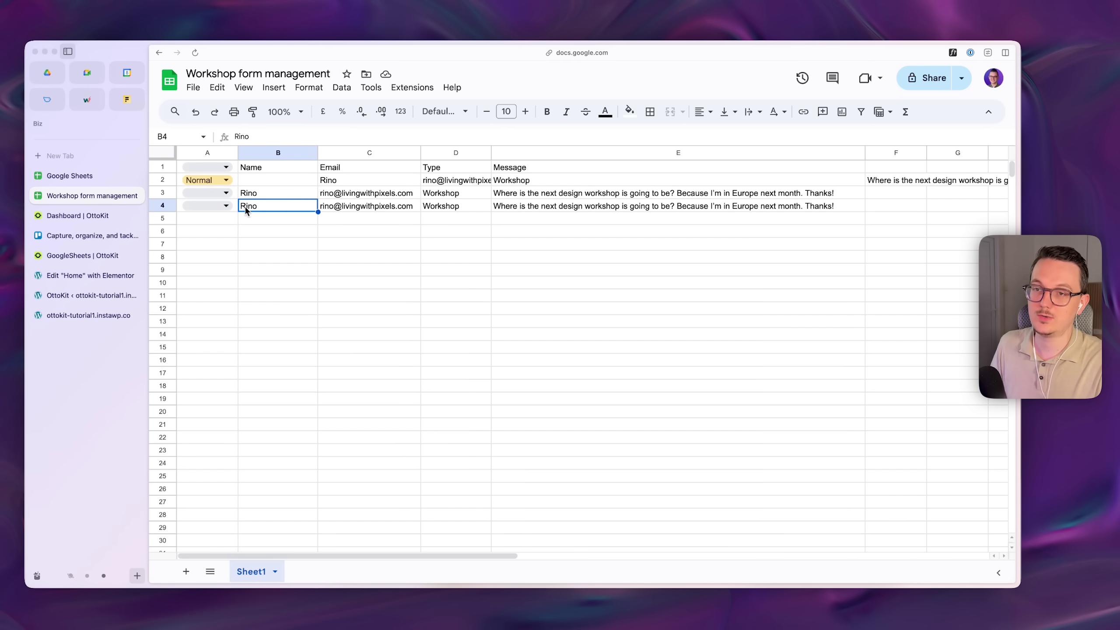
- Add another action after the Google Sheets step in the workflow
click(89, 296)
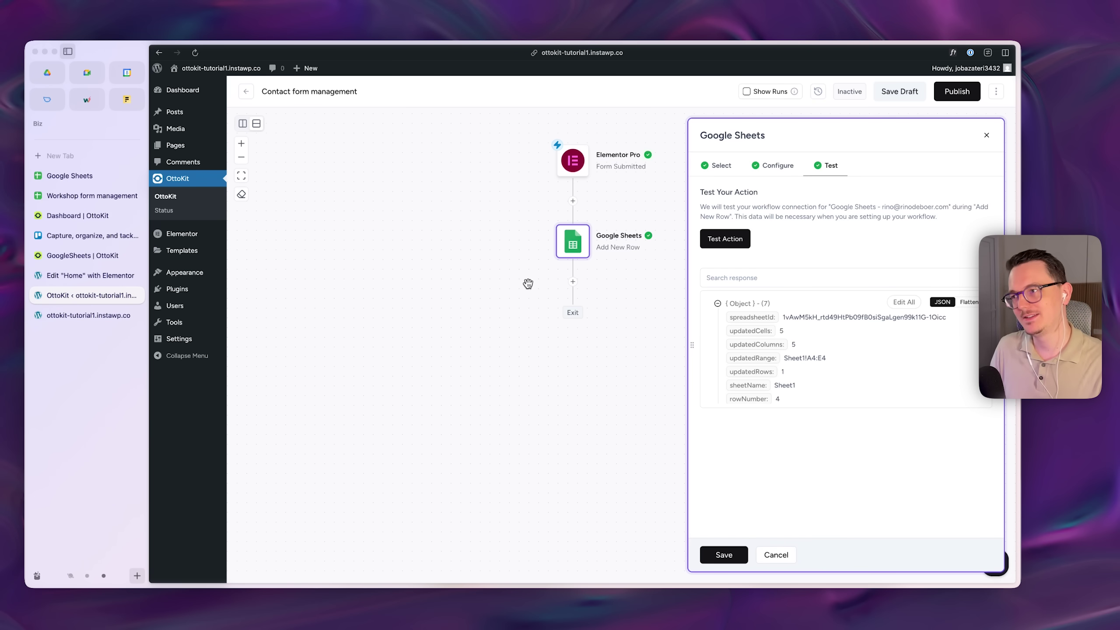
drag(525, 290, 514, 291)
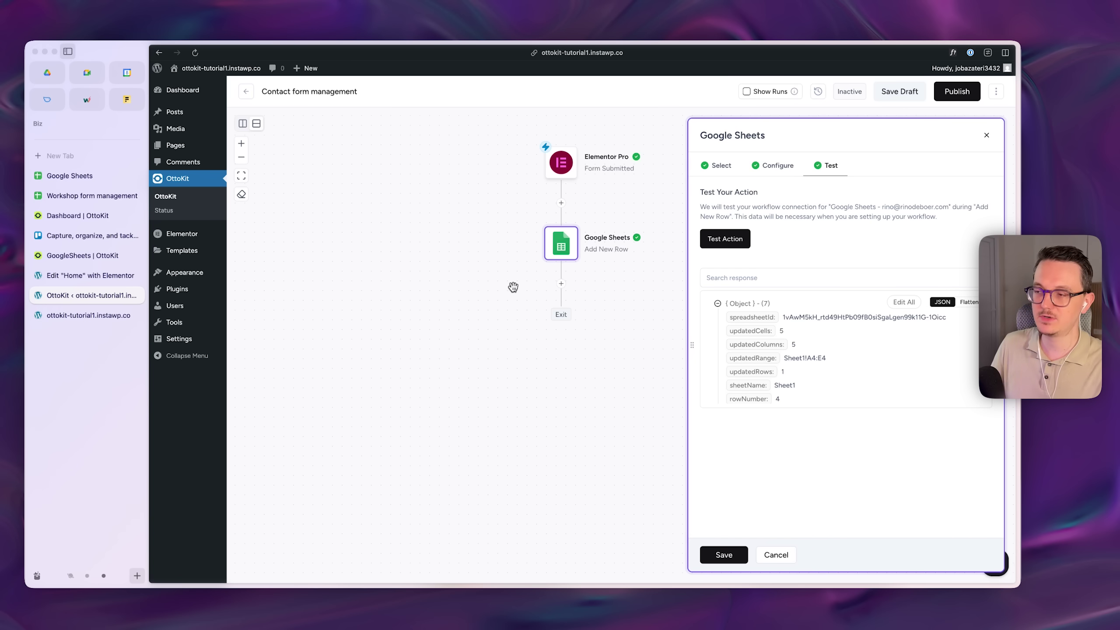
click(561, 284)
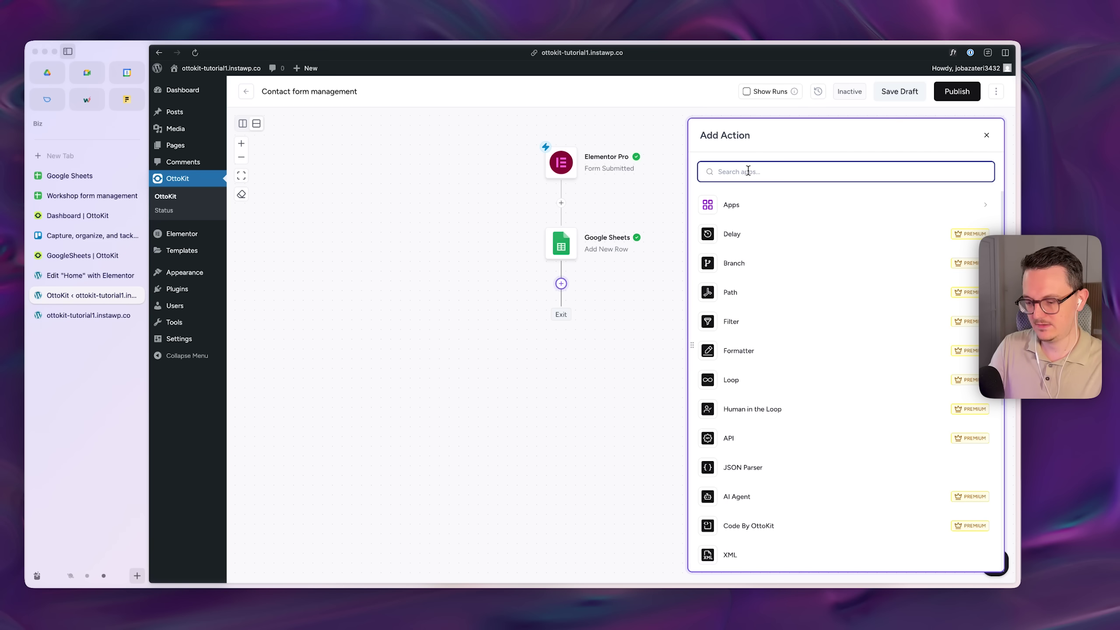